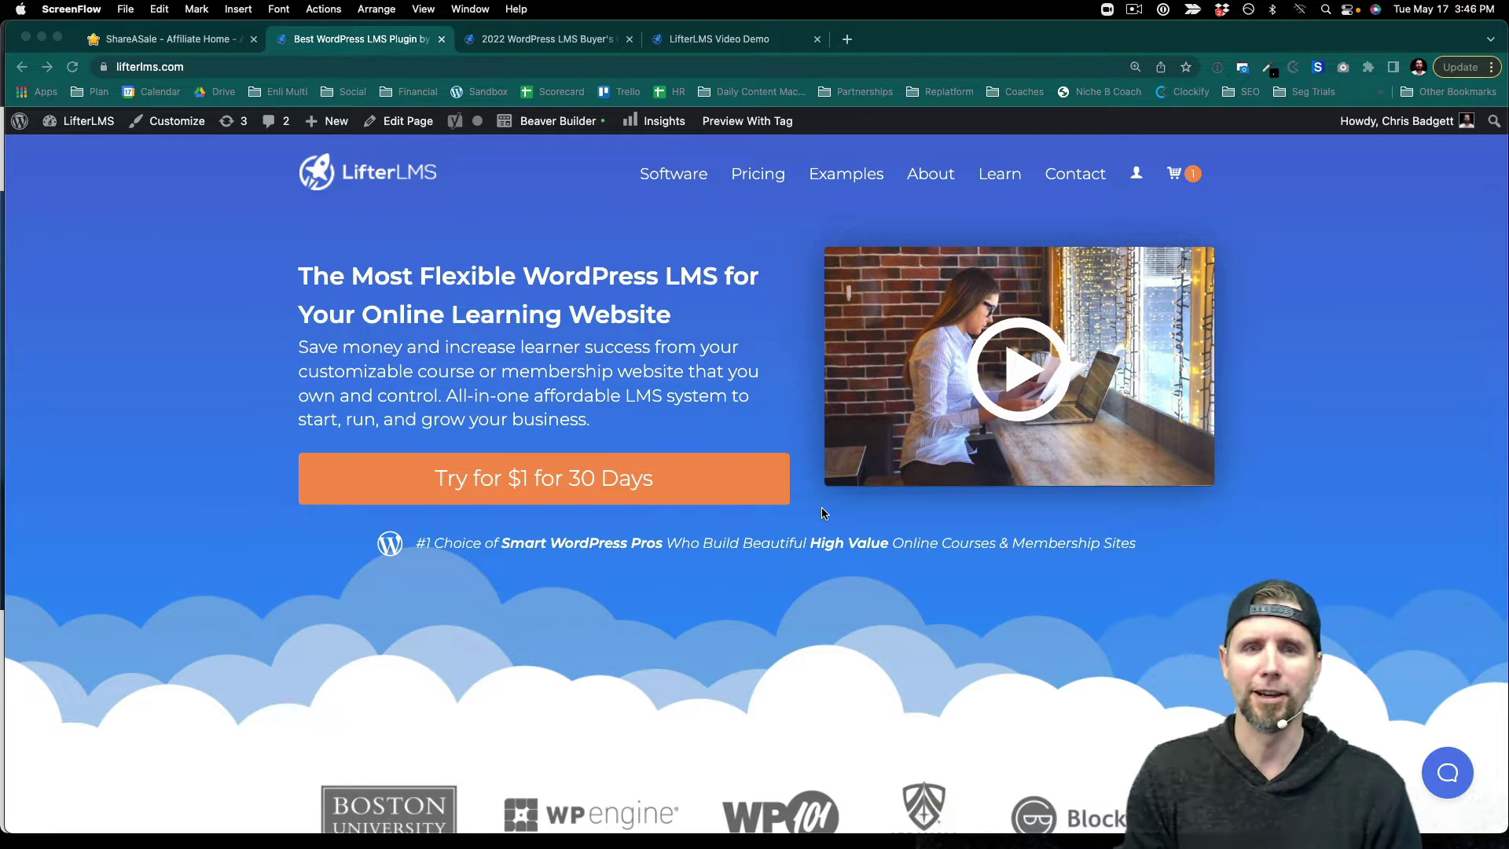
# Switch to the 2022 WordPress LMS Buyer's Guide tab
pyautogui.scroll(-3, 822, 513)
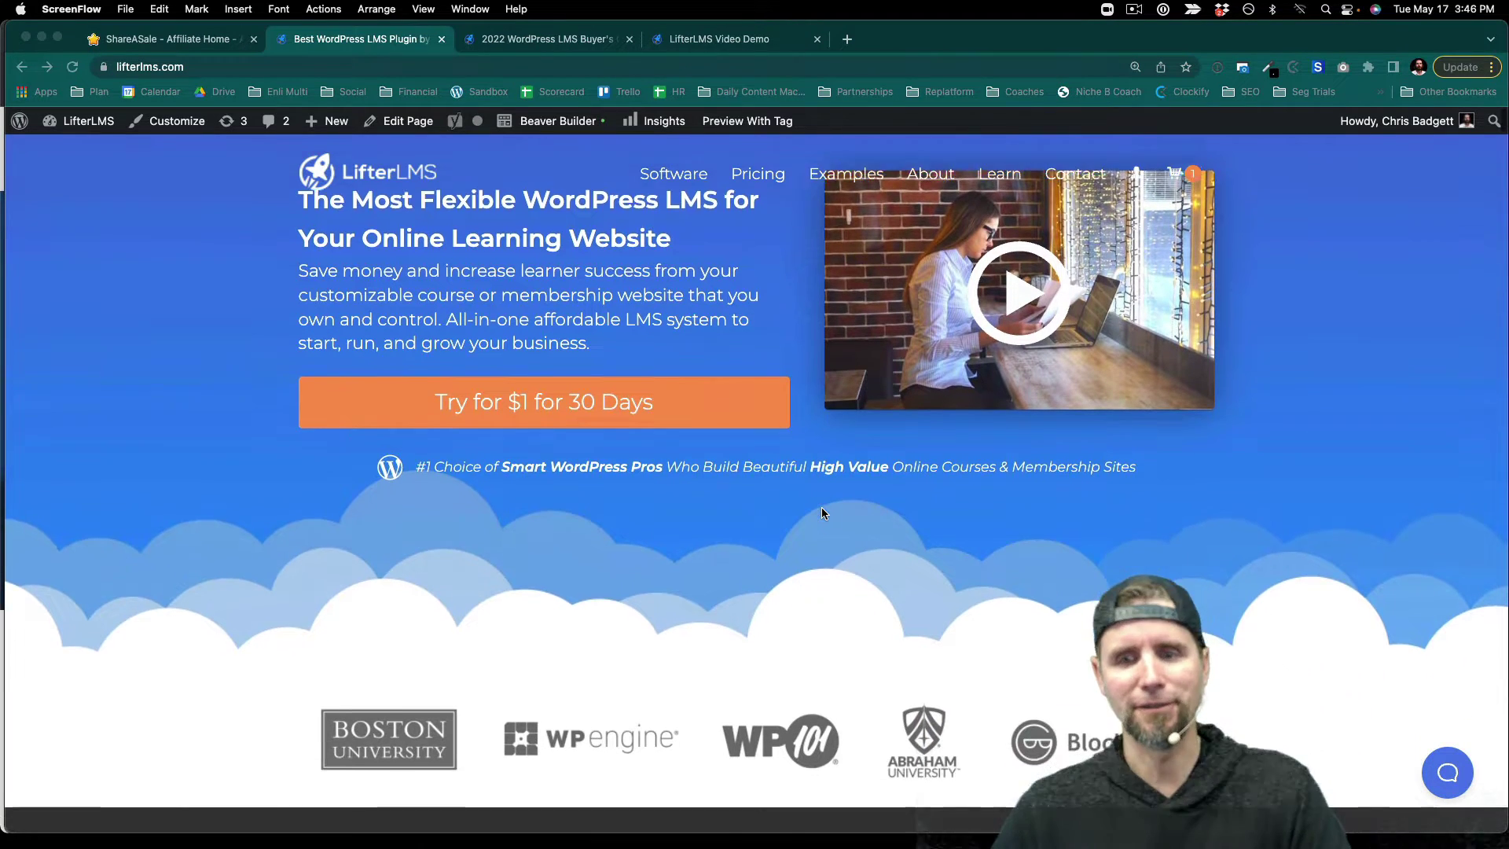
pyautogui.scroll(3, 822, 513)
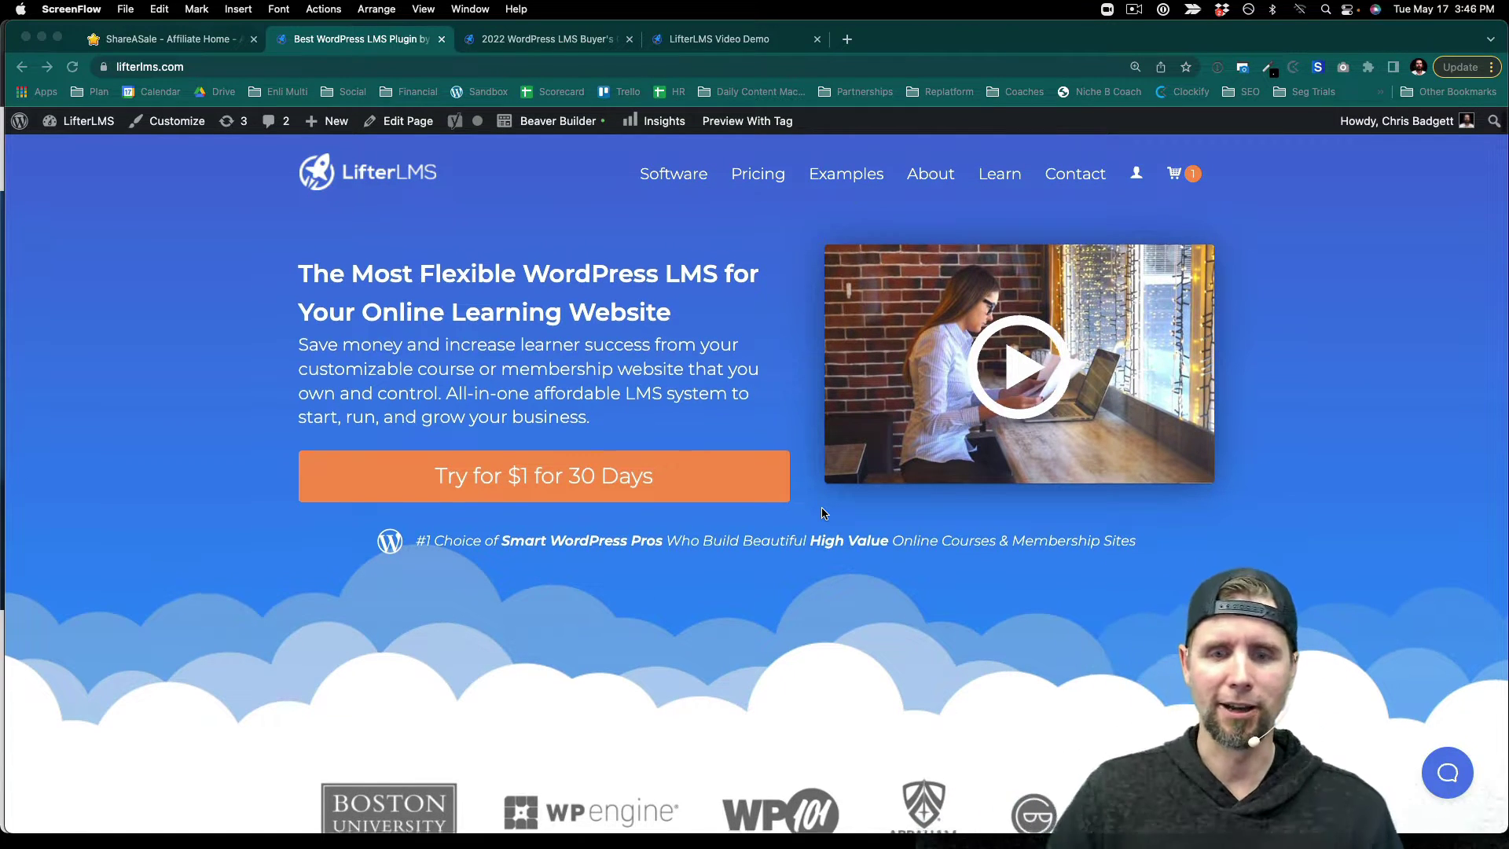
pyautogui.scroll(-3, 822, 514)
pyautogui.scroll(-2, 822, 514)
pyautogui.scroll(3, 822, 513)
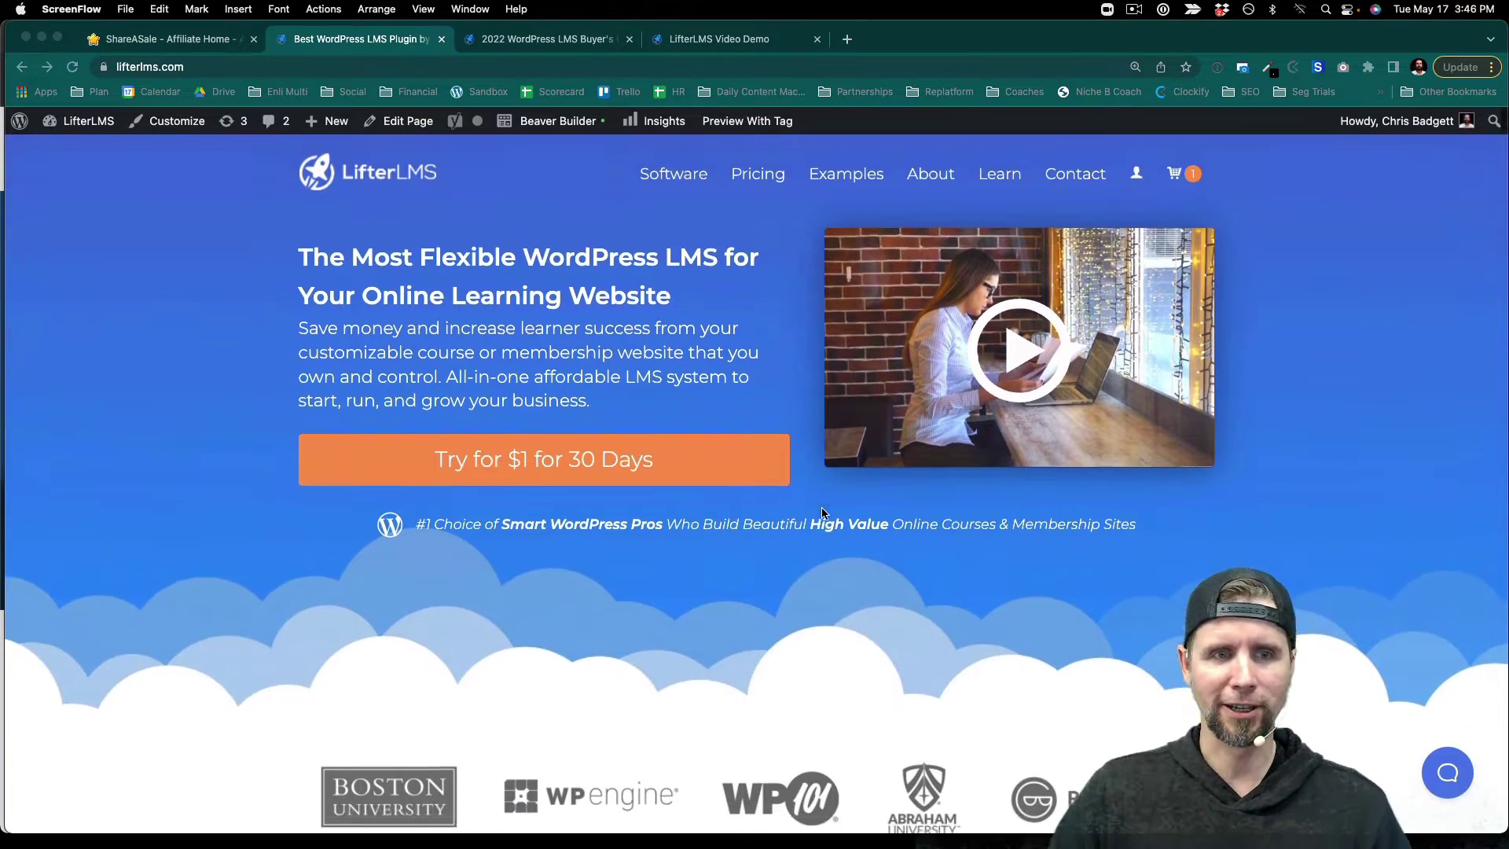
pyautogui.scroll(-2, 822, 513)
pyautogui.scroll(3, 822, 513)
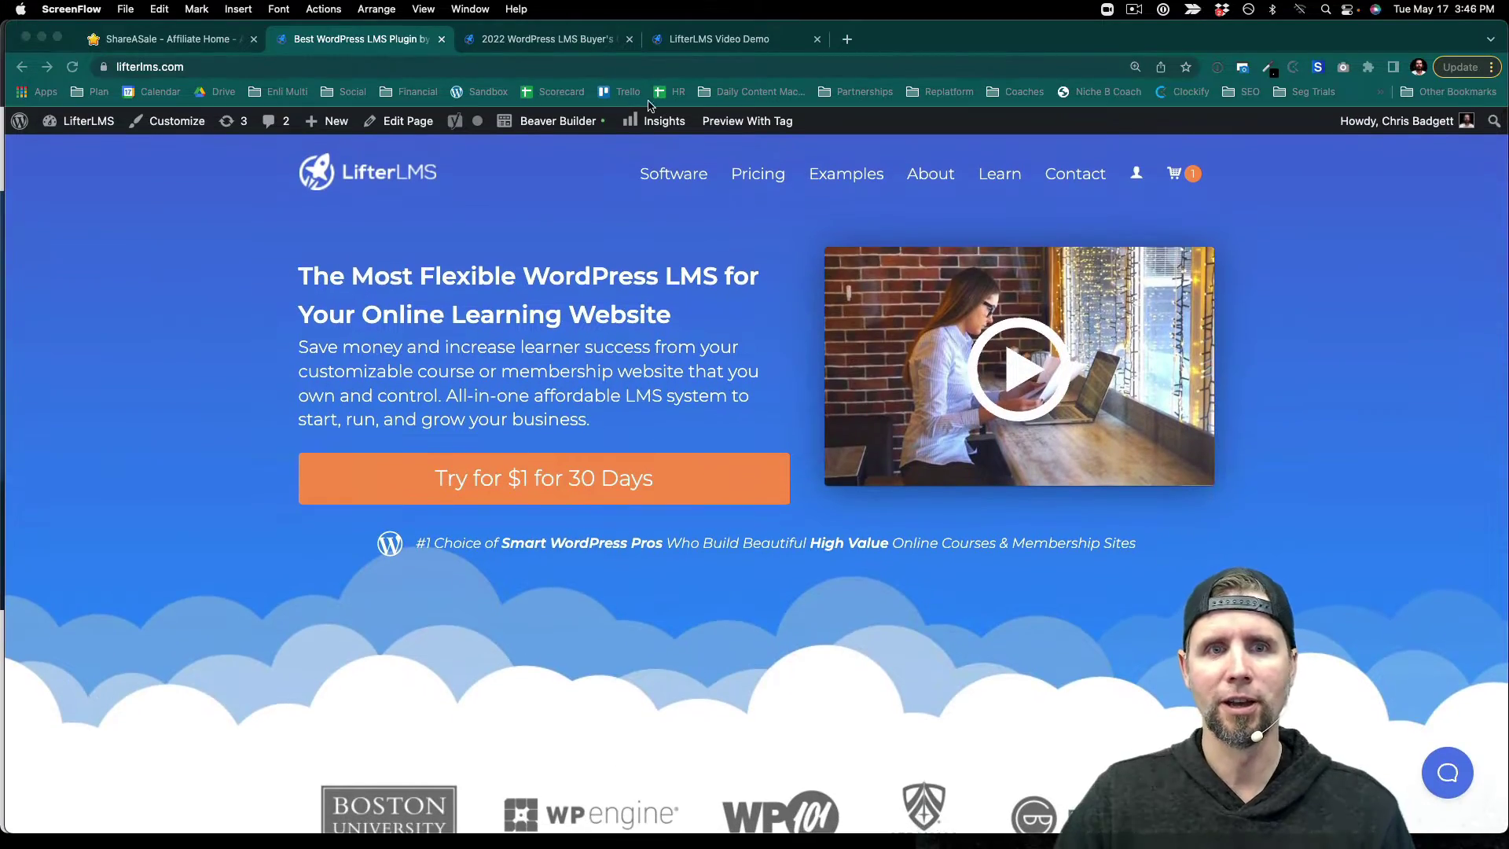
pyautogui.click(578, 41)
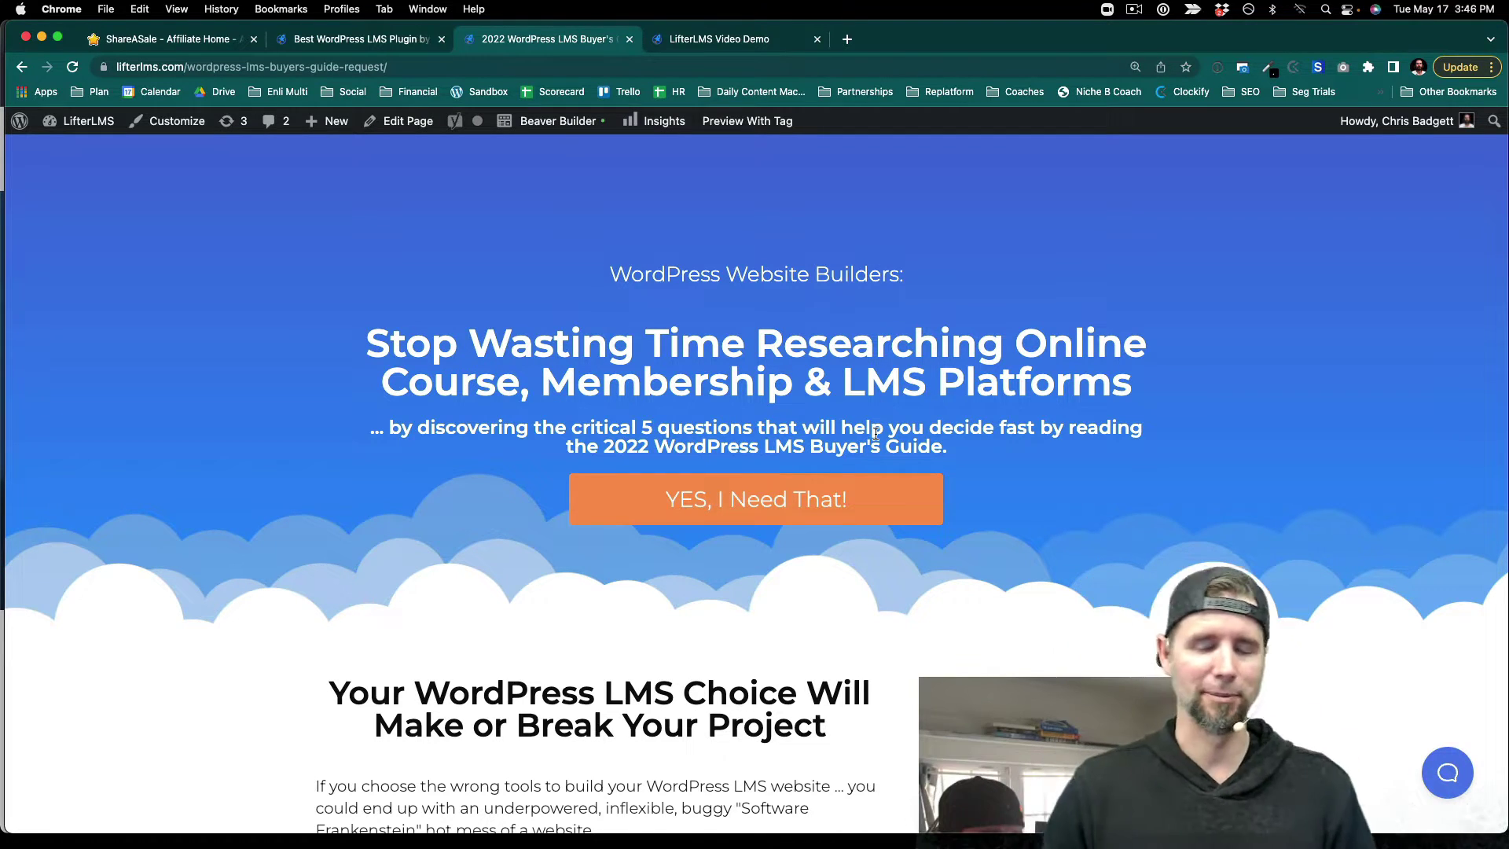
# Scroll through the Buyer's Guide request page to review its content
pyautogui.scroll(-1, 876, 433)
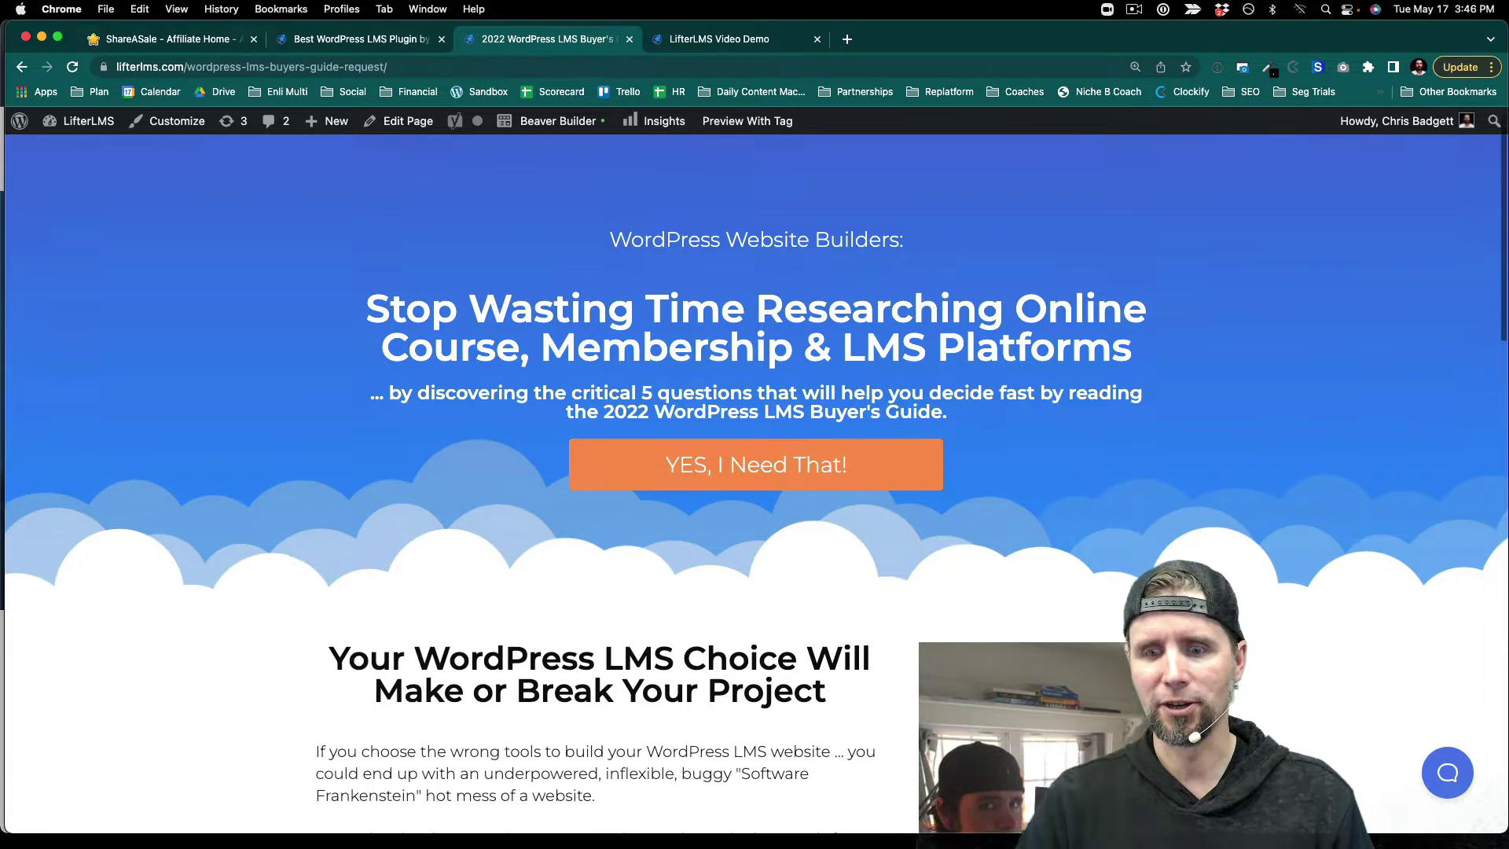
pyautogui.scroll(-5, 875, 433)
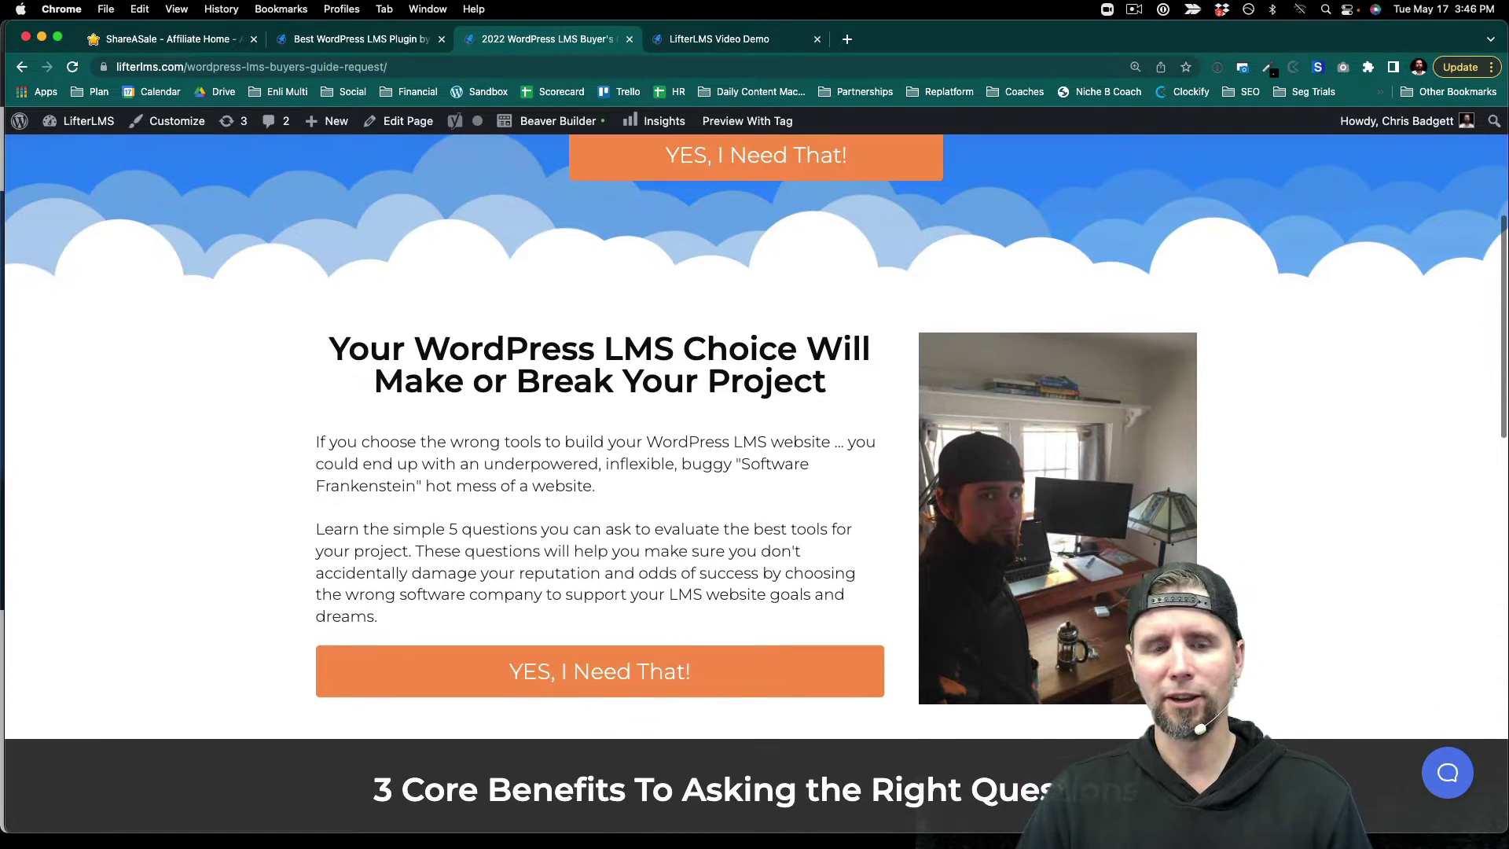
pyautogui.scroll(-5, 876, 433)
pyautogui.scroll(10, 876, 433)
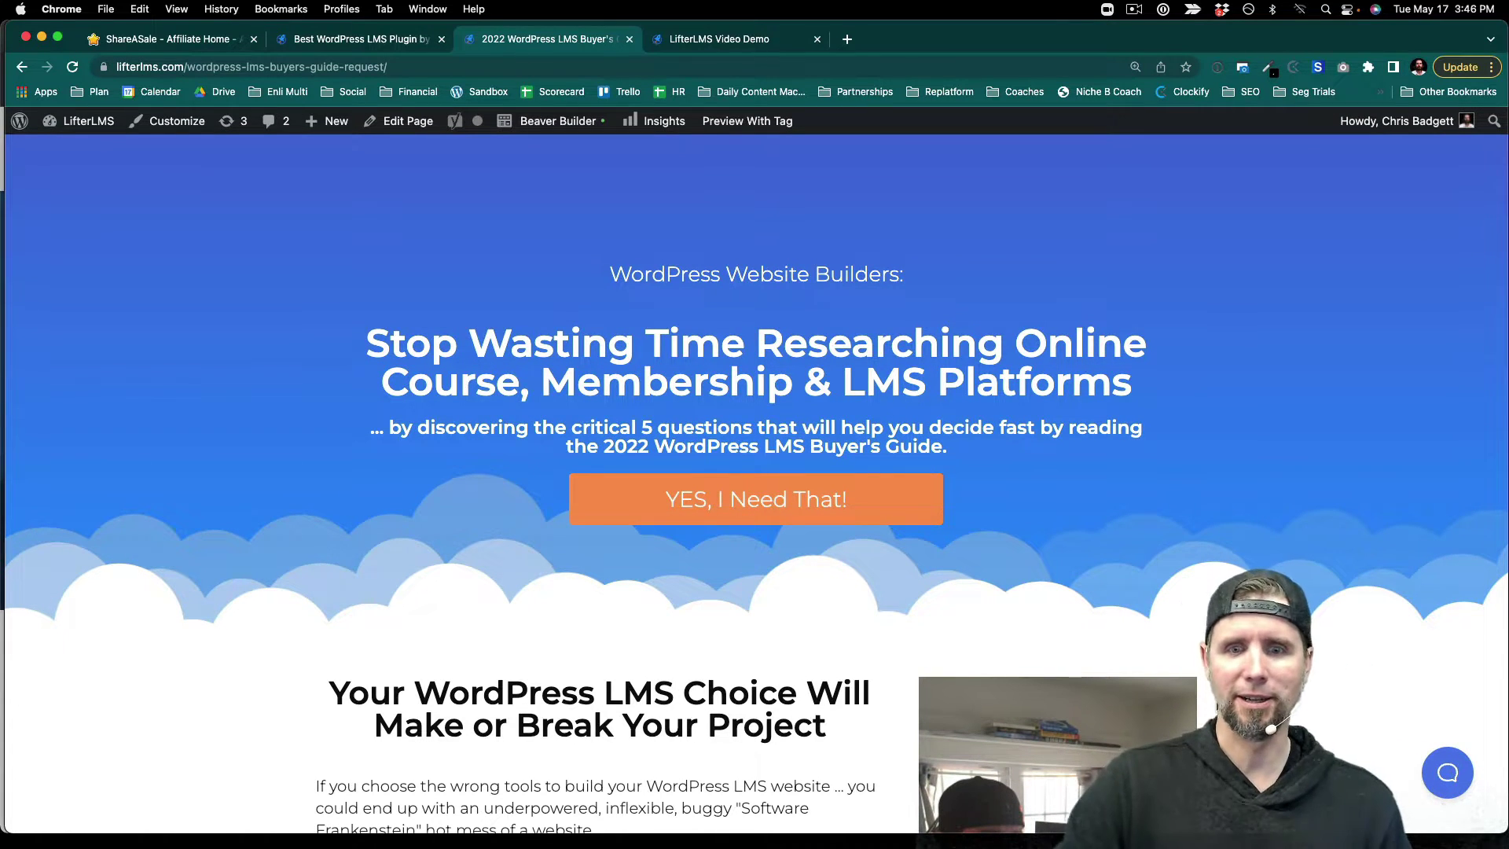
pyautogui.scroll(-6, 757, 472)
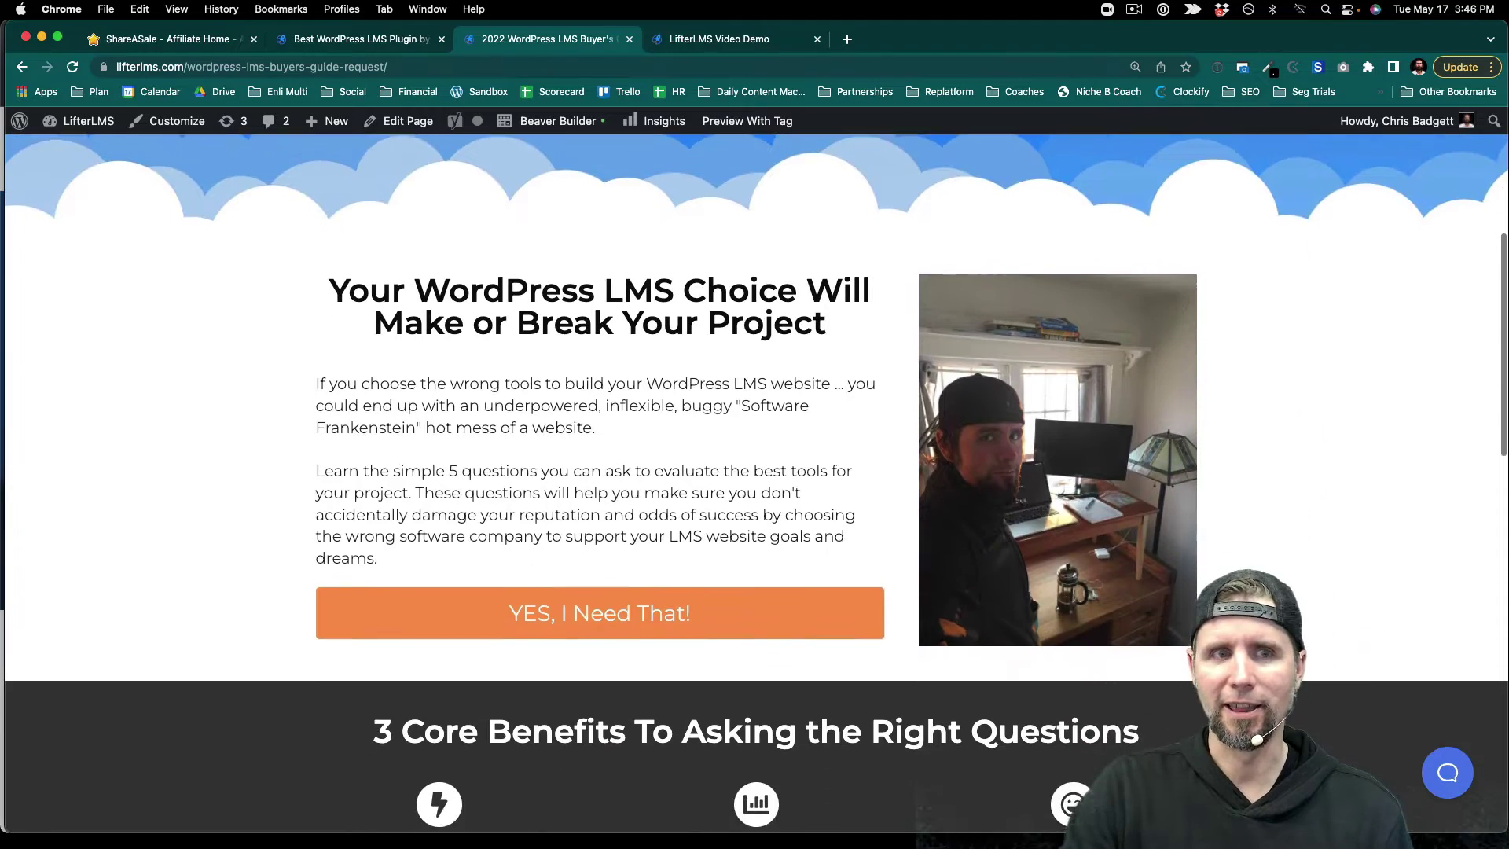
pyautogui.scroll(-4, 757, 472)
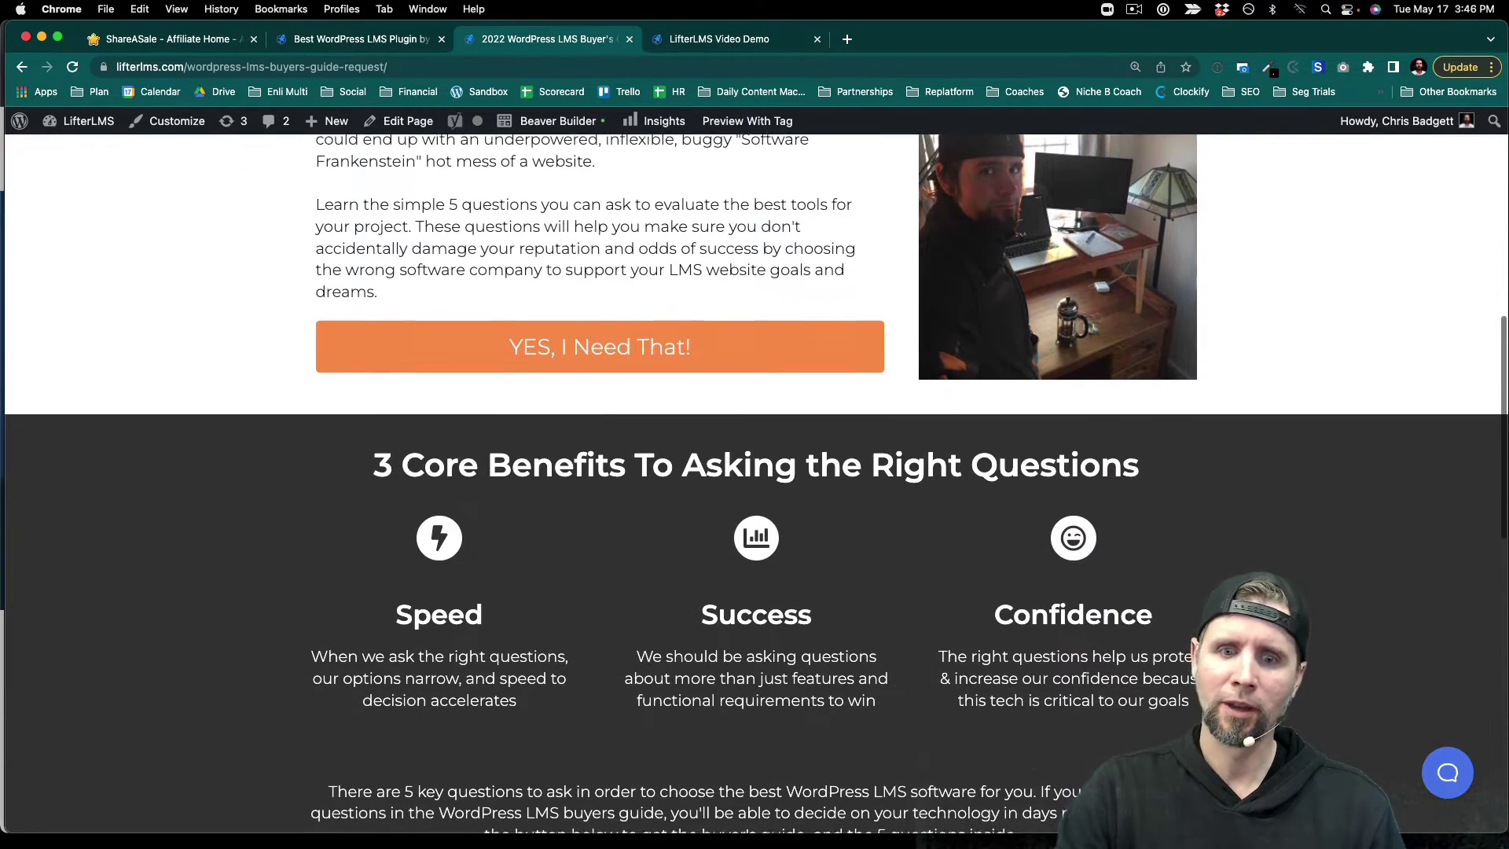
pyautogui.scroll(-4, 757, 471)
pyautogui.scroll(10, 757, 472)
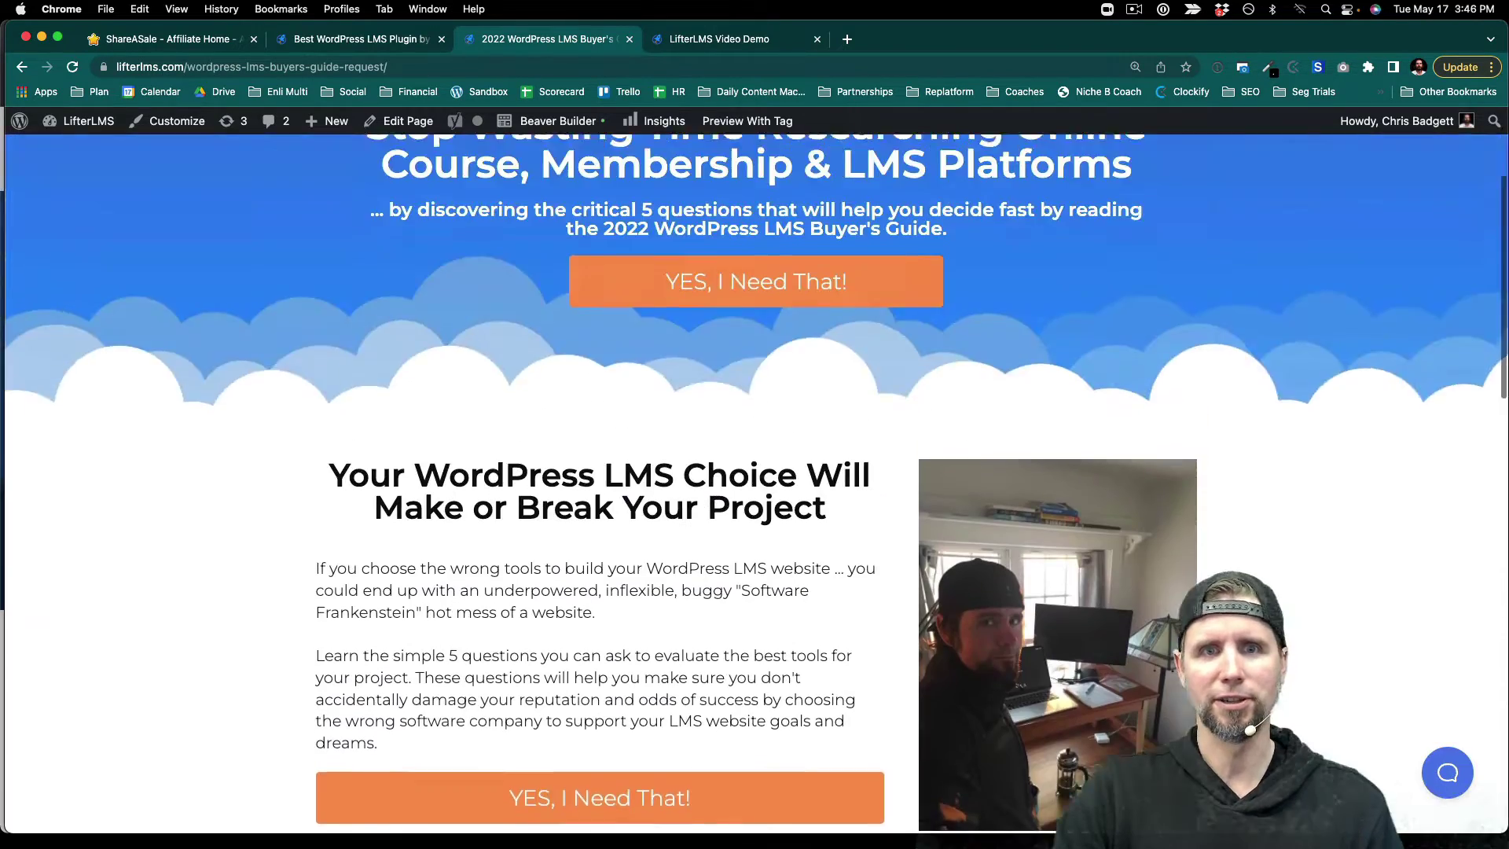
pyautogui.scroll(3, 757, 472)
# Select the lifterlms.com/video-demo/ address, then bring the incognito ShareASale window forward
pyautogui.click(688, 39)
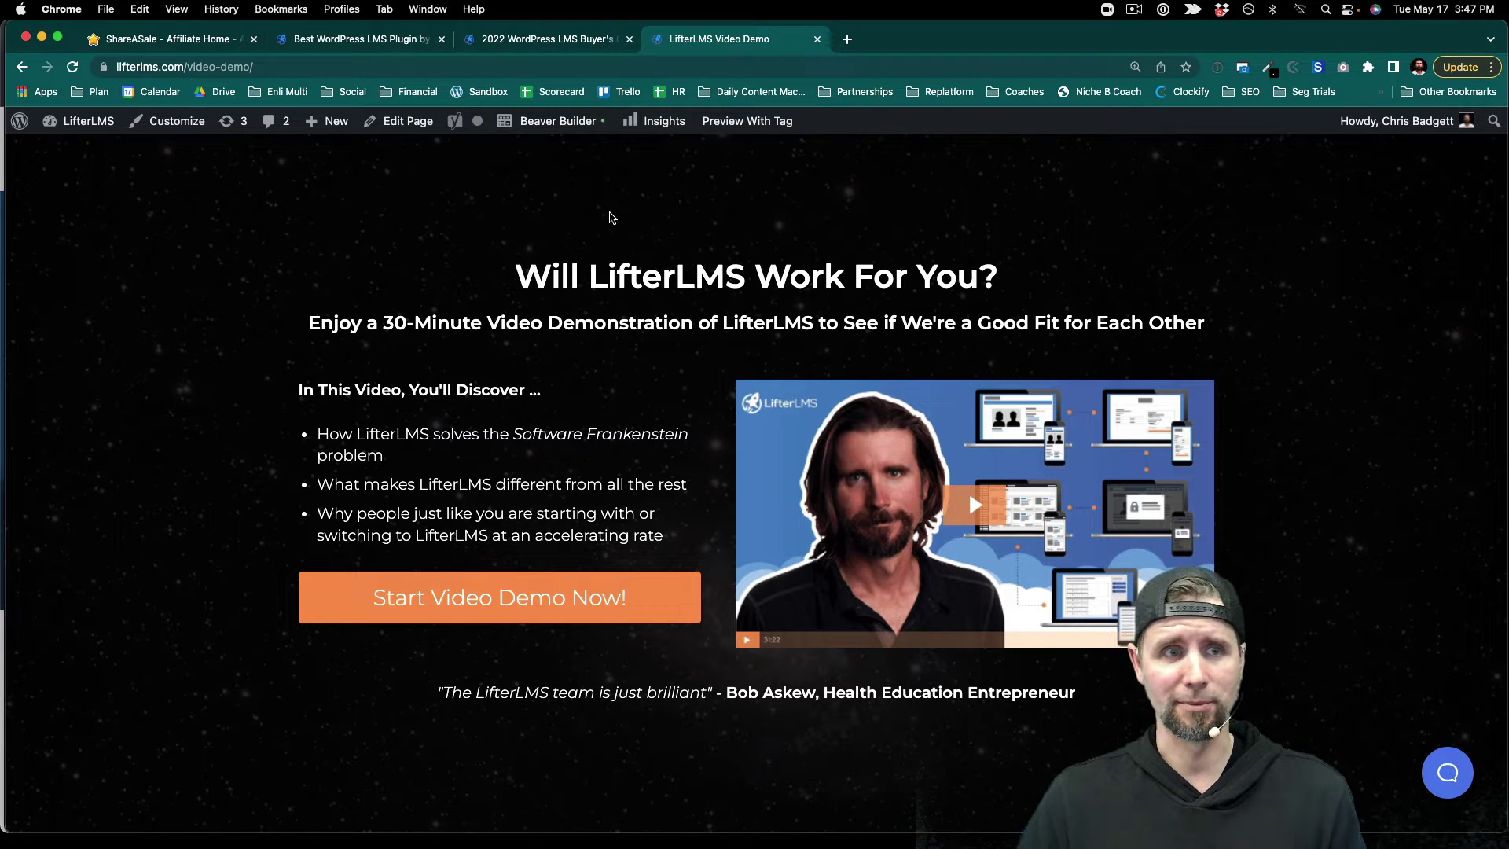
pyautogui.click(309, 66)
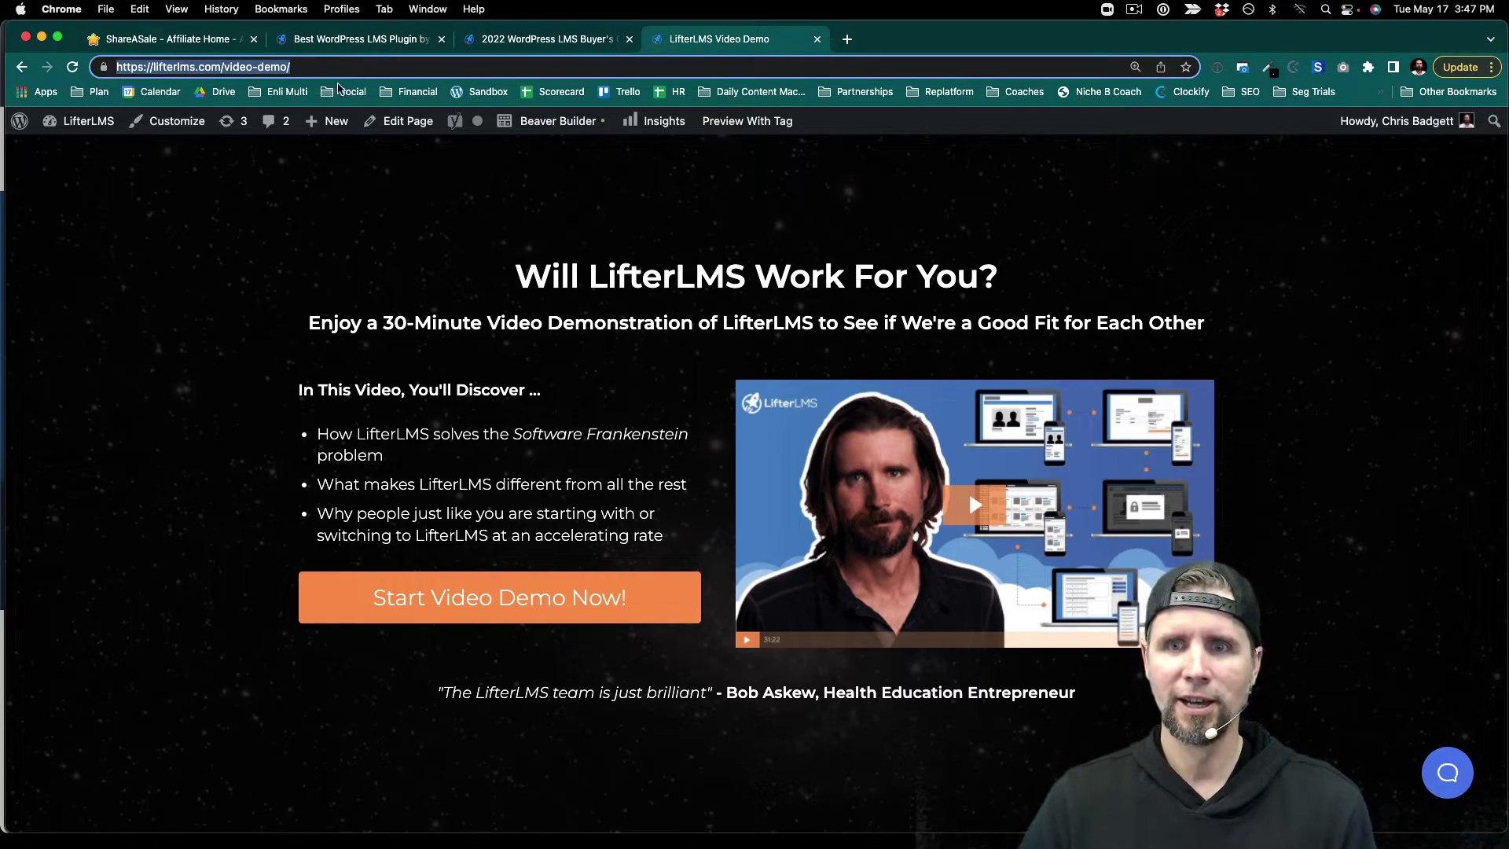
pyautogui.hotkey('ctrl', 'Up')
pyautogui.click(253, 452)
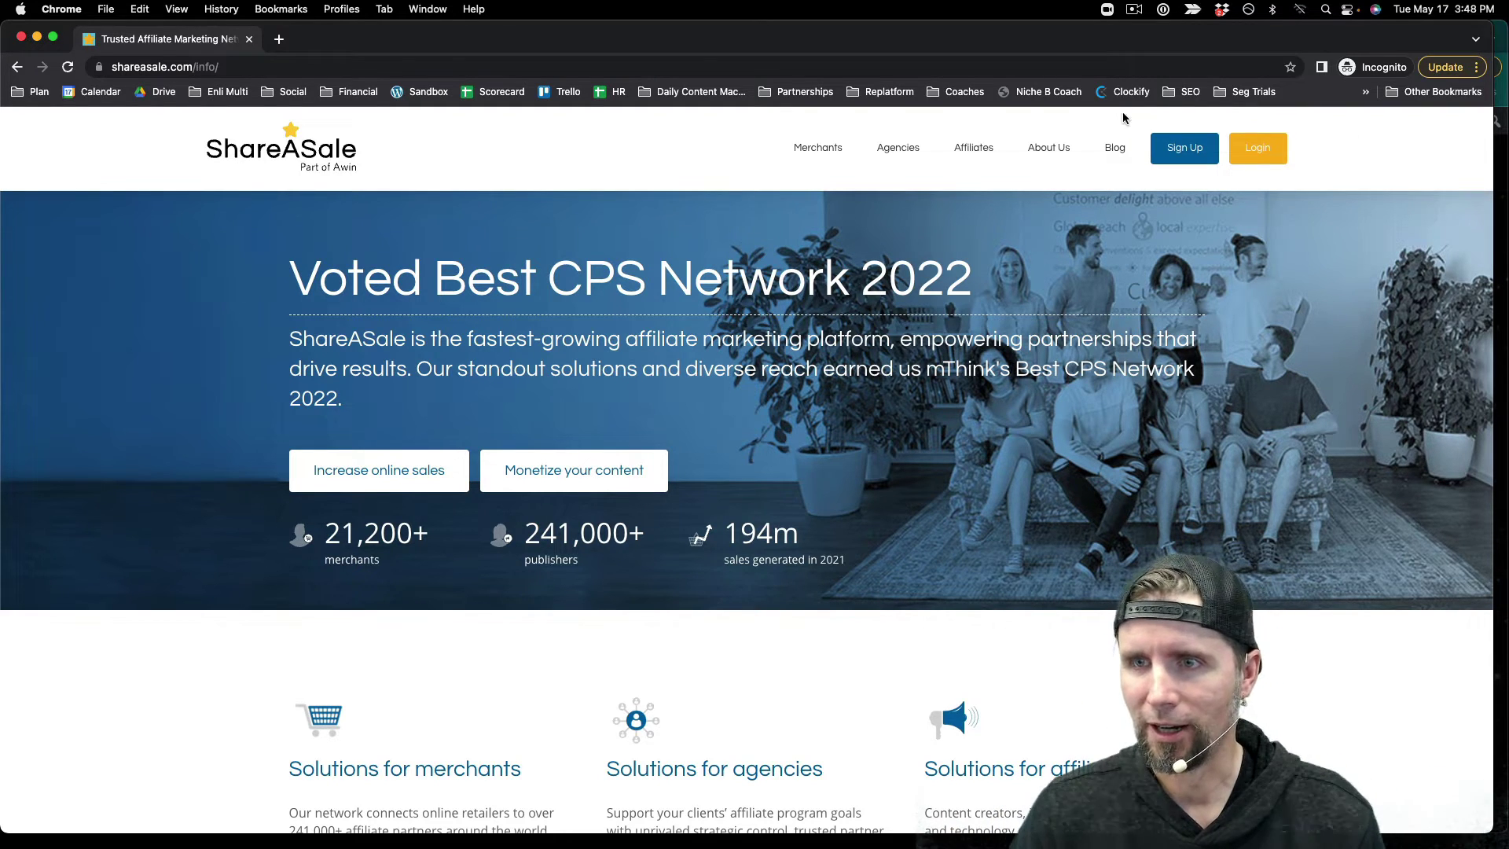
# Go via Login > Affiliate Login to the 'Become an affiliate' signup form, then show all windows
pyautogui.moveTo(1256, 150)
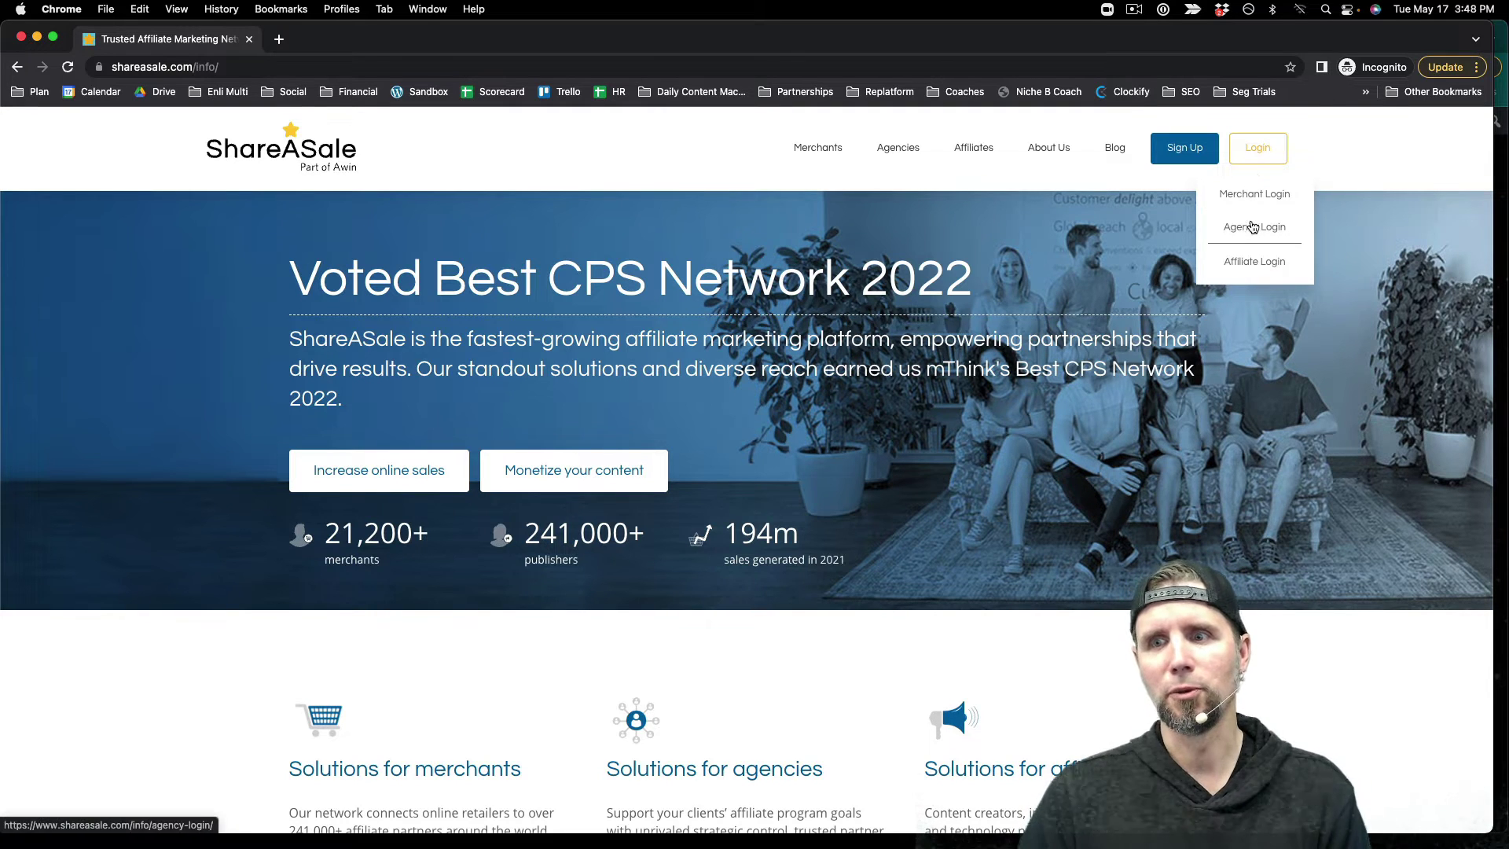
pyautogui.click(1251, 264)
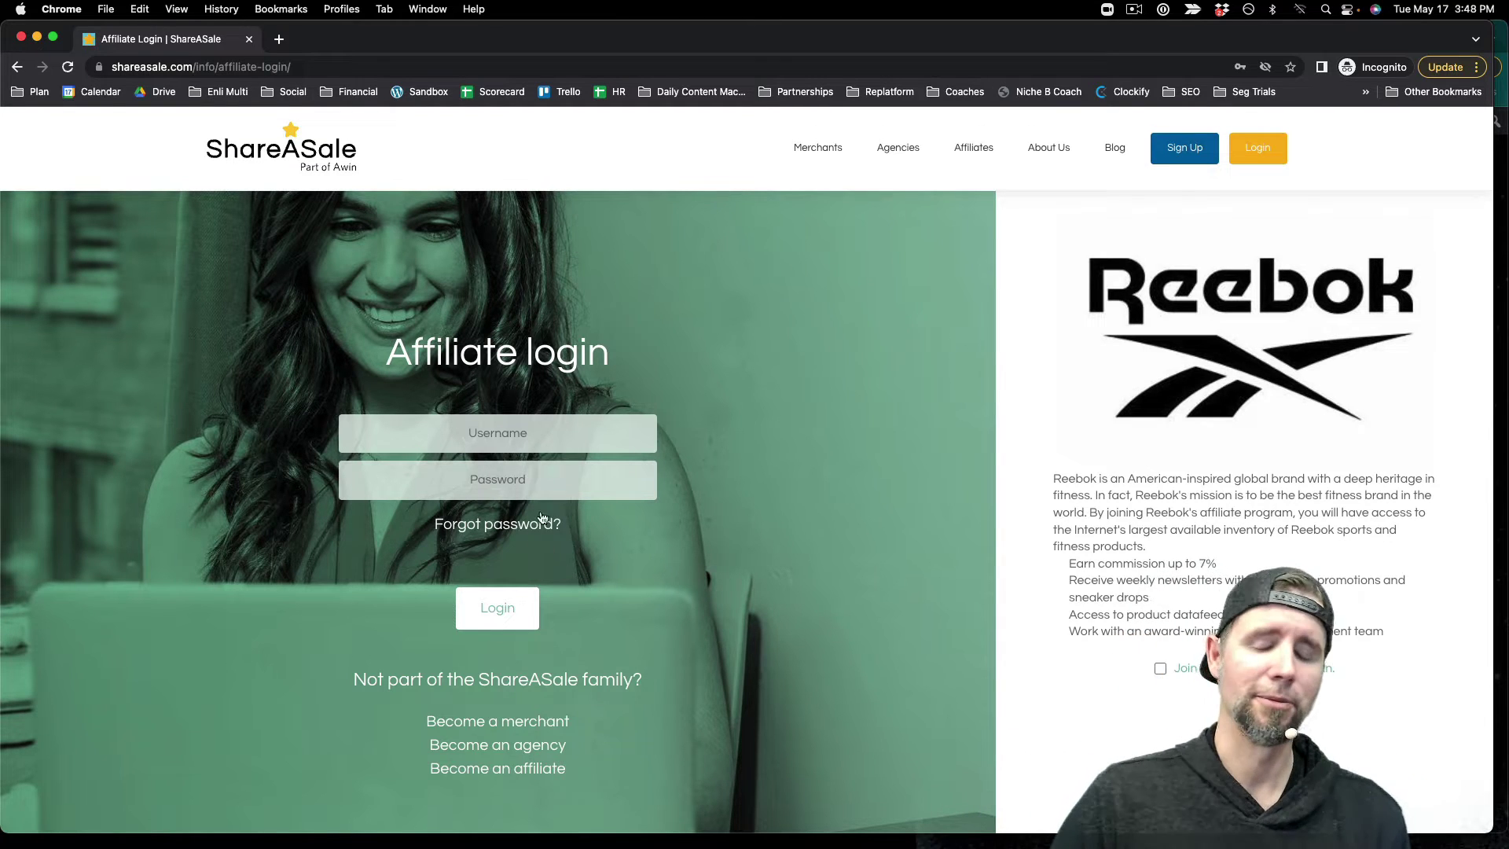
pyautogui.click(492, 770)
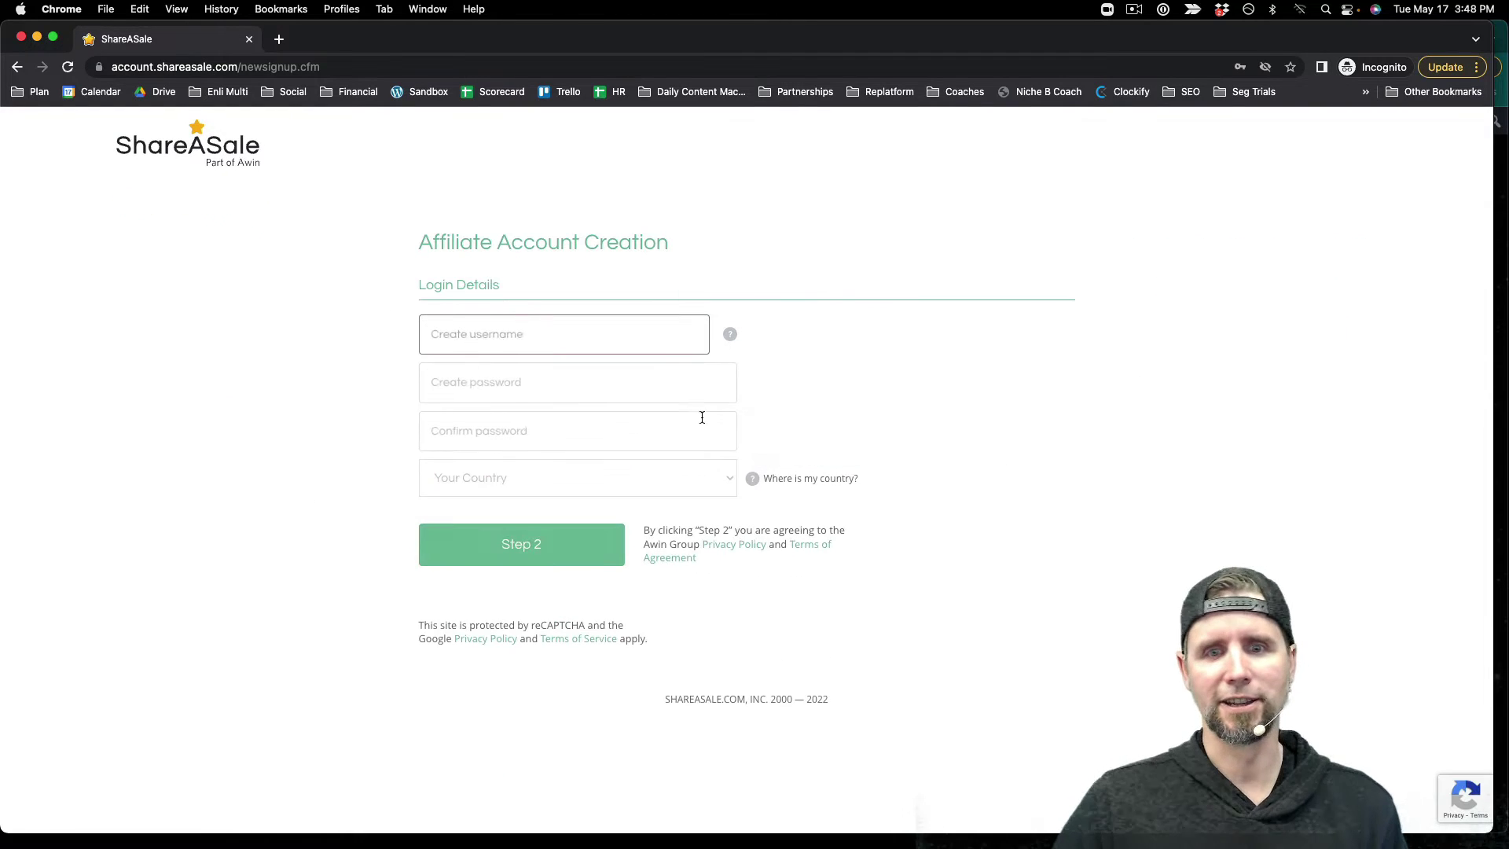
pyautogui.click(680, 416)
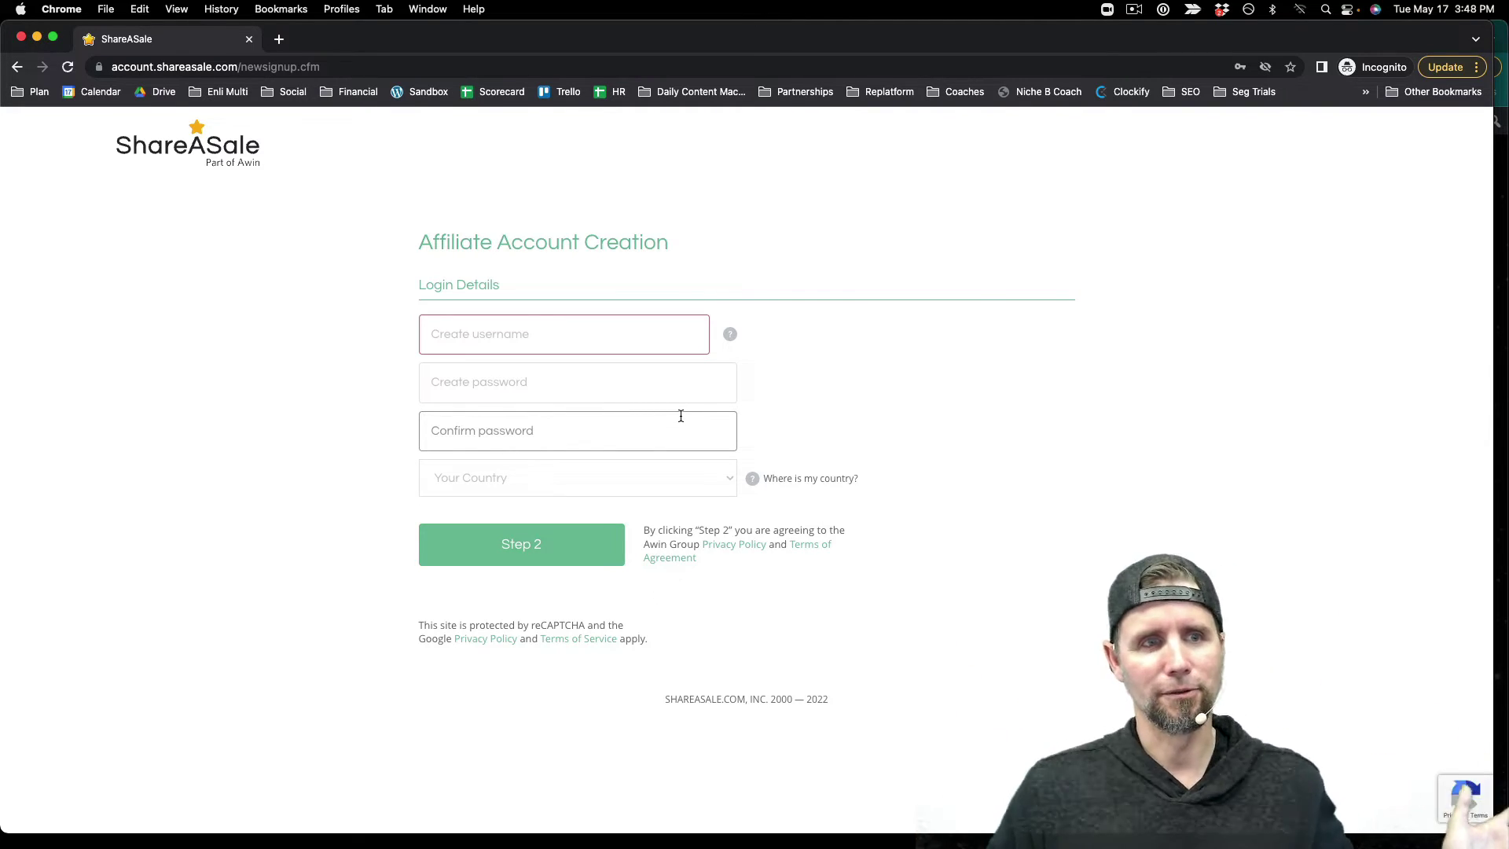
pyautogui.hotkey('ctrl', 'Up')
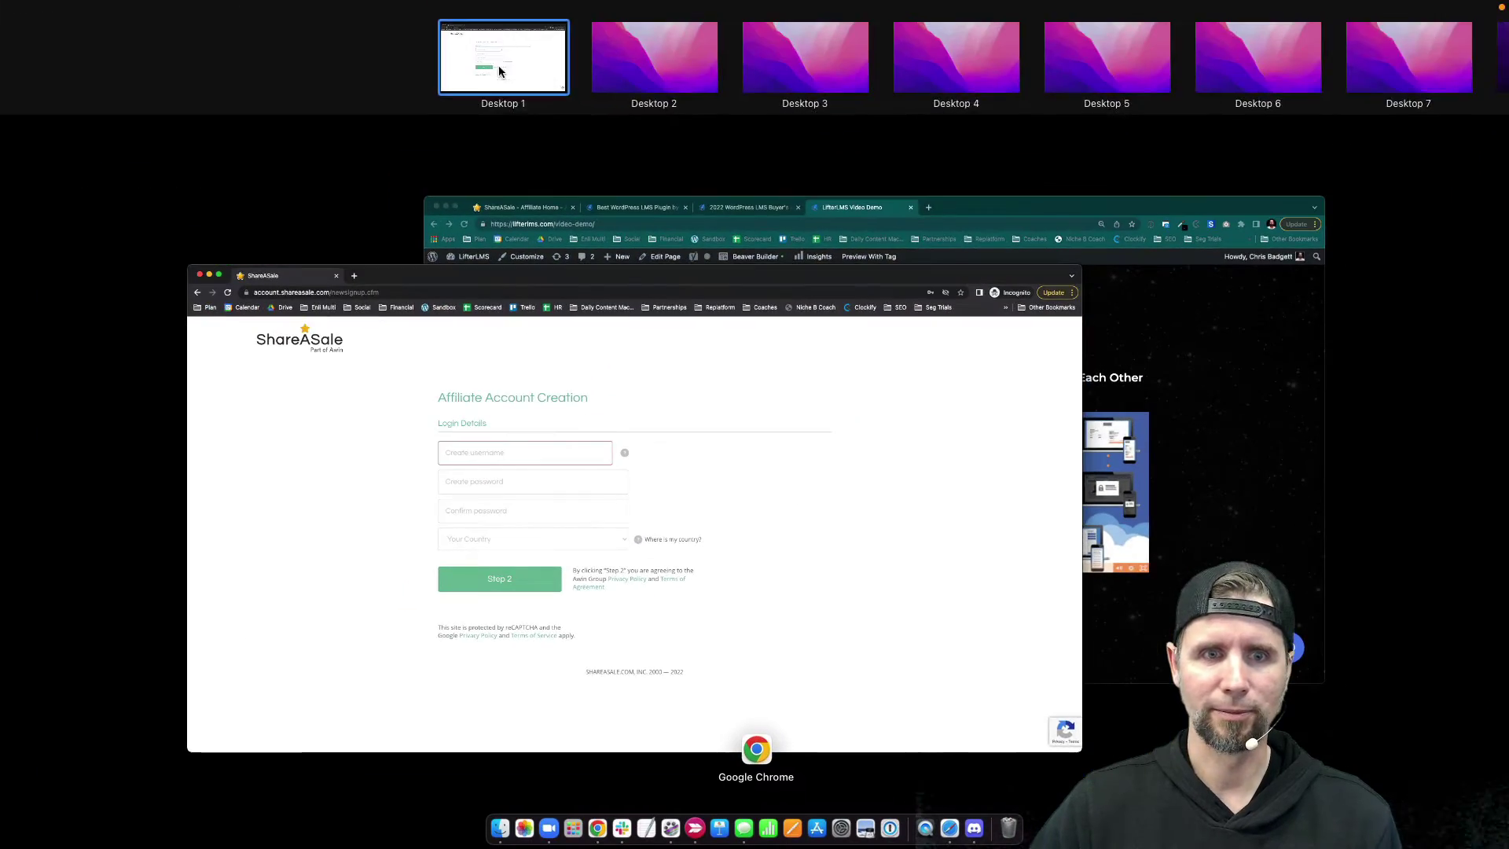
# Return to the ShareASale affiliate dashboard and open LINKS > GET A LINK/BANNER
pyautogui.click(495, 209)
pyautogui.click(141, 46)
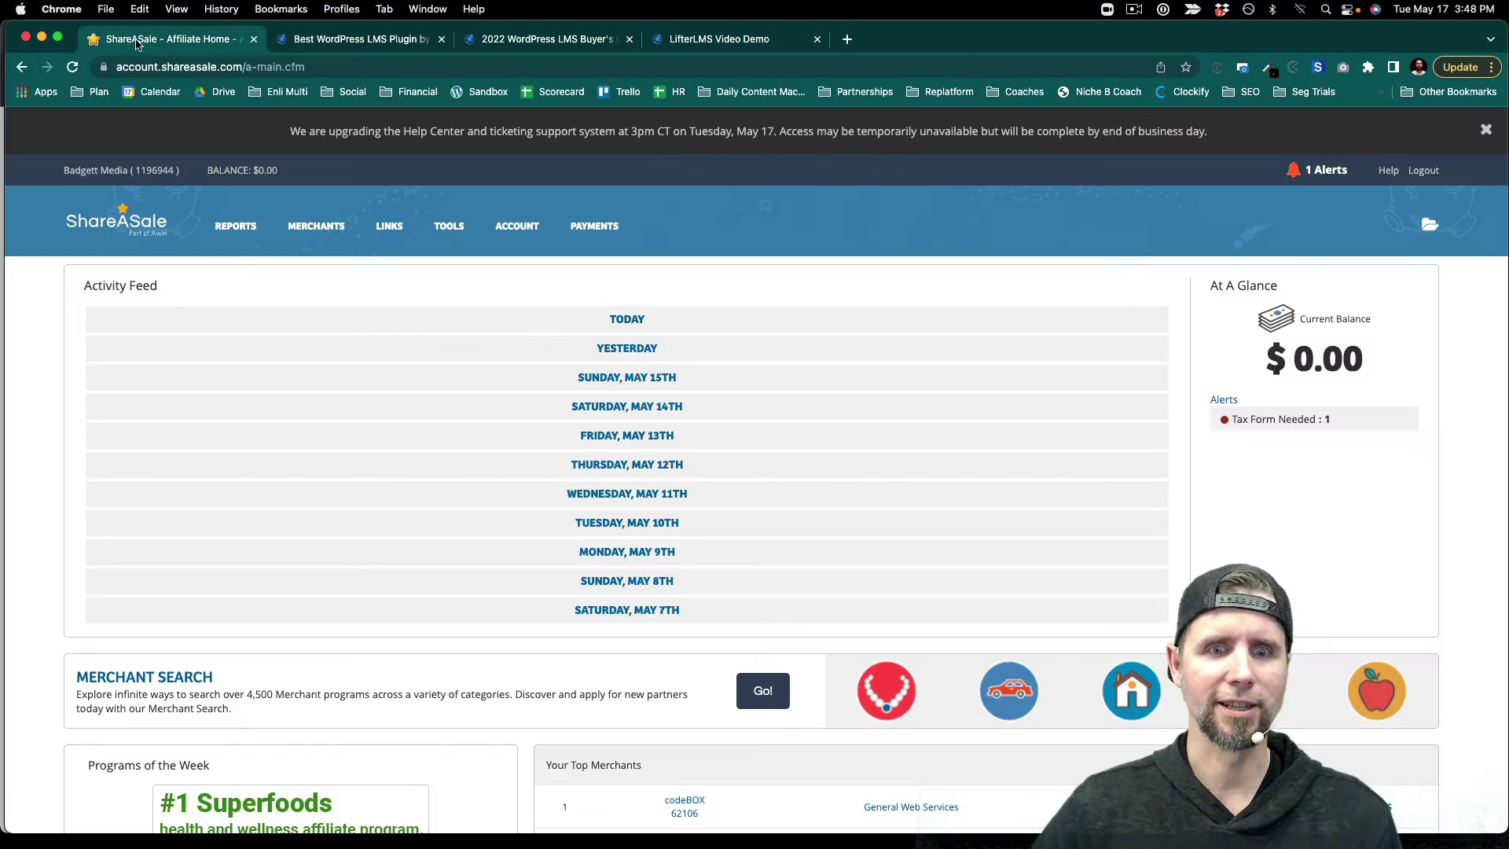
pyautogui.scroll(-15, 744, 382)
pyautogui.scroll(6, 747, 380)
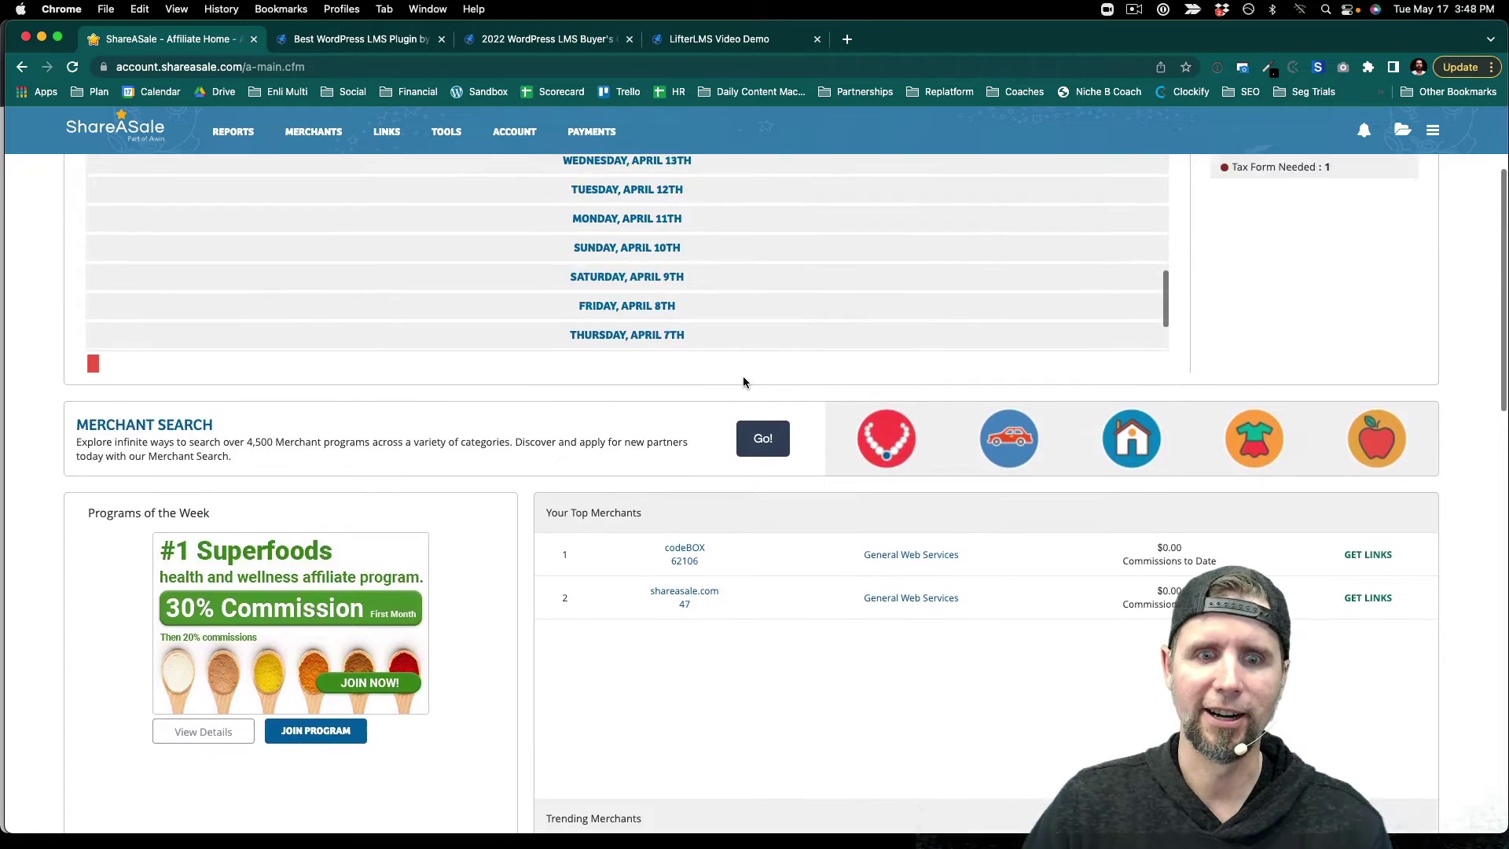
pyautogui.moveTo(391, 229)
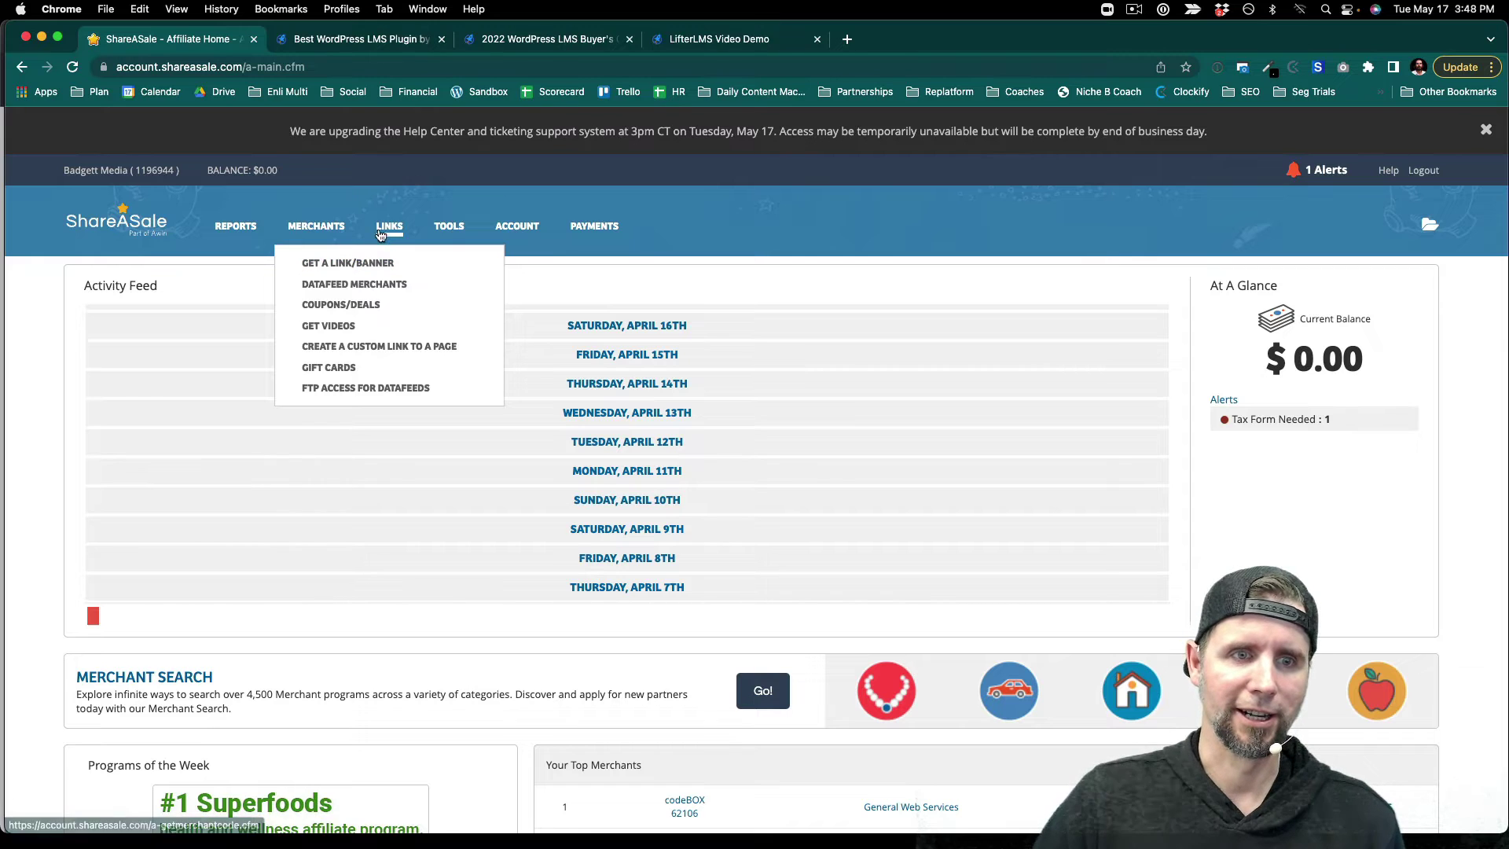
pyautogui.click(354, 264)
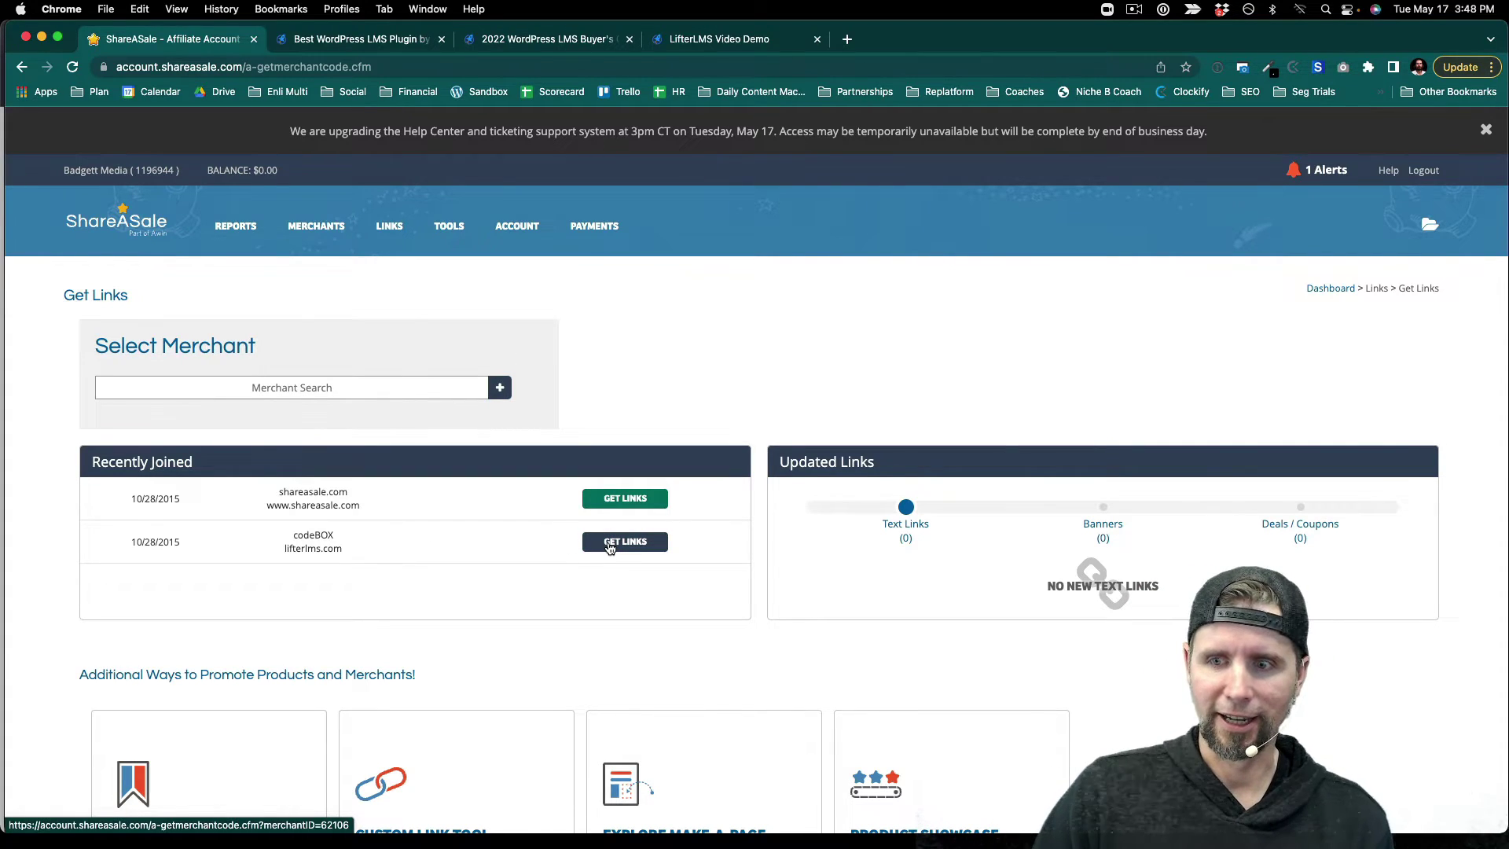
# Open codeBOX's GET LINKS page and choose Create Custom Link
pyautogui.click(610, 548)
pyautogui.scroll(-2, 752, 653)
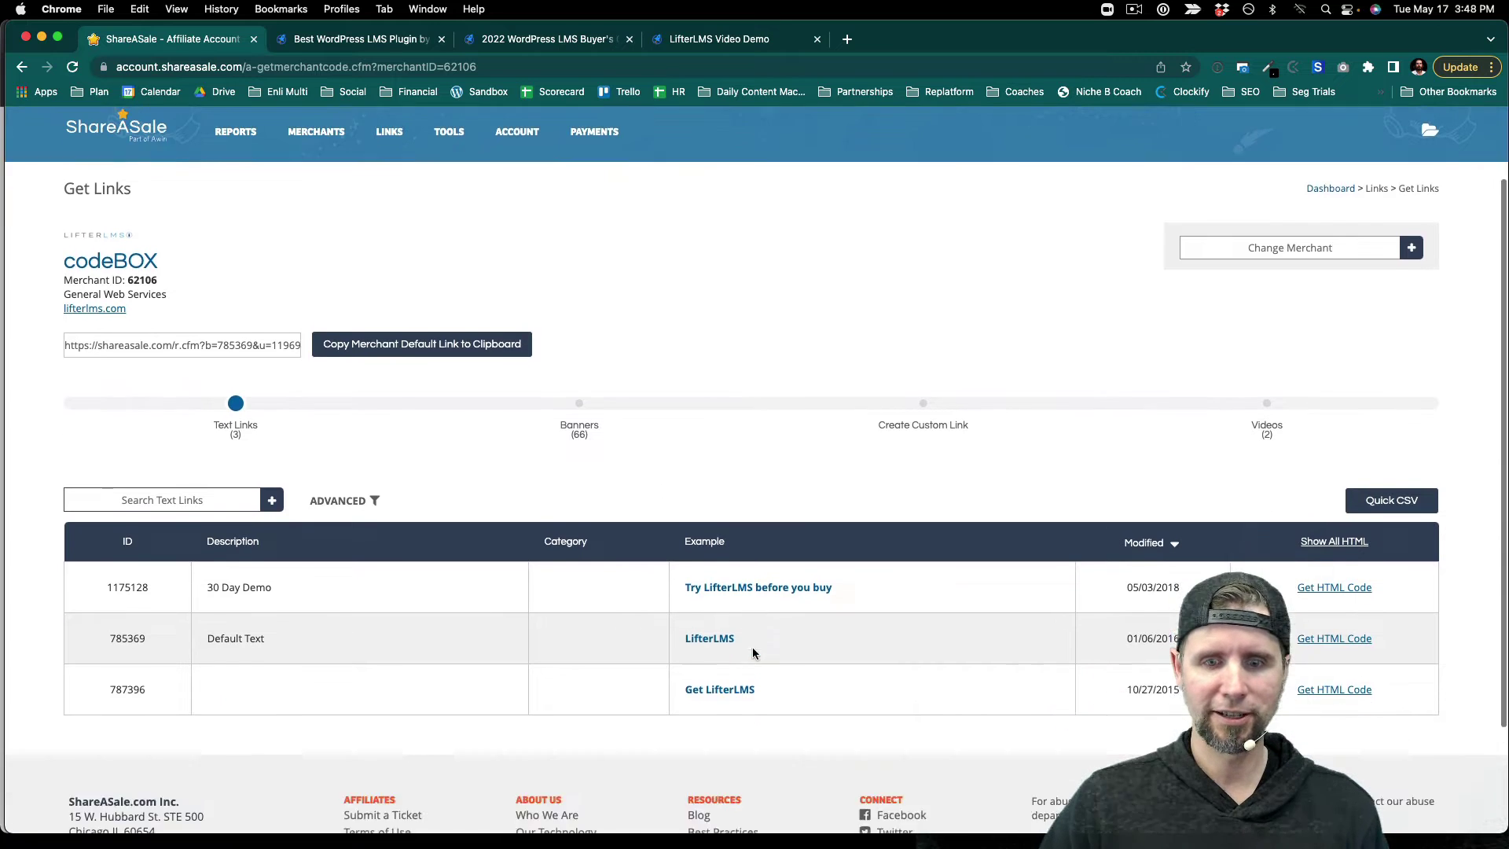
pyautogui.scroll(-2, 752, 647)
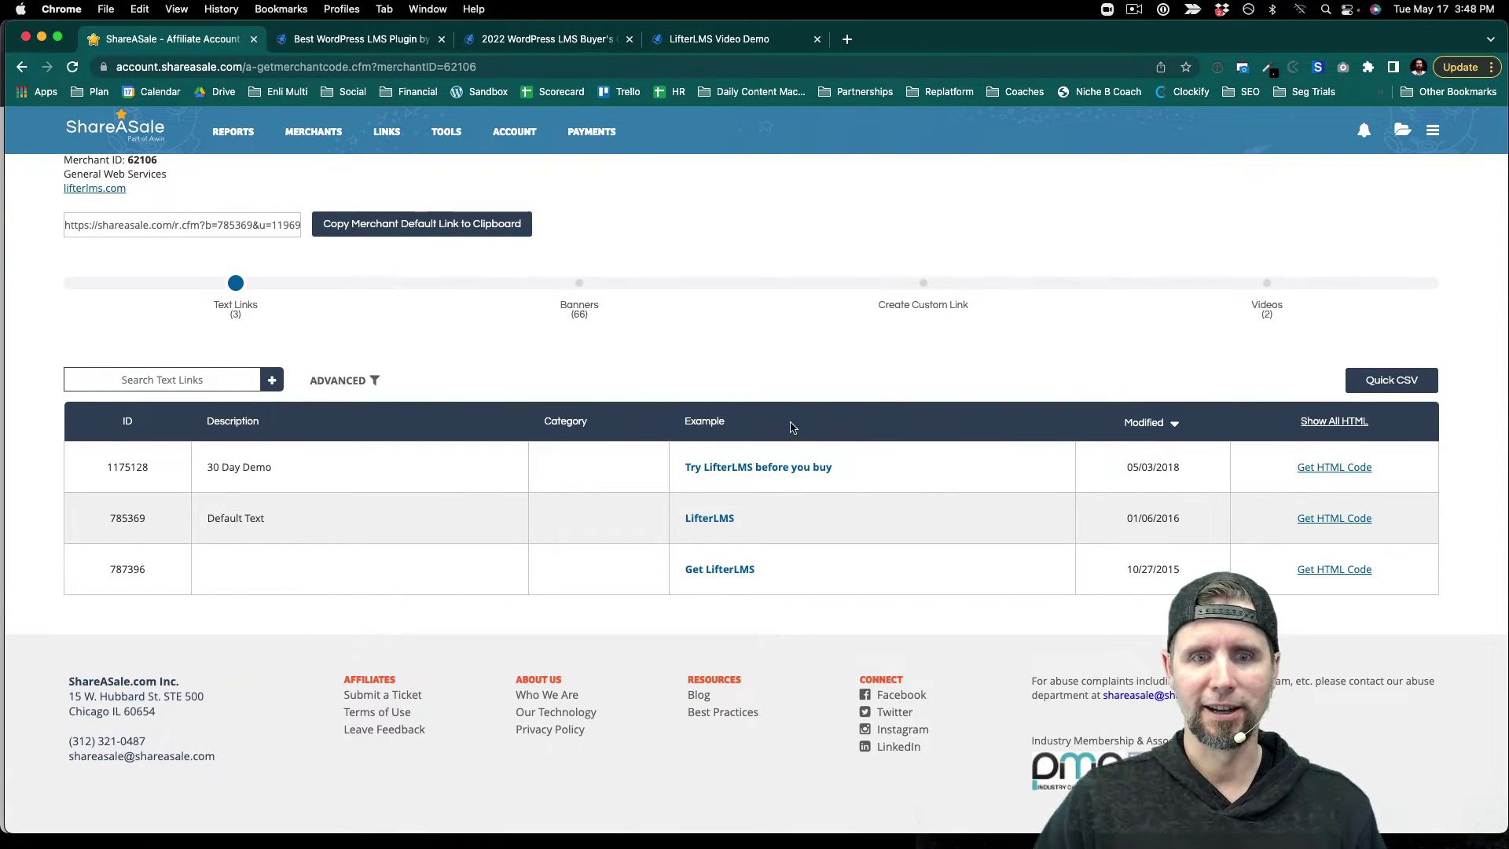
pyautogui.scroll(4, 846, 447)
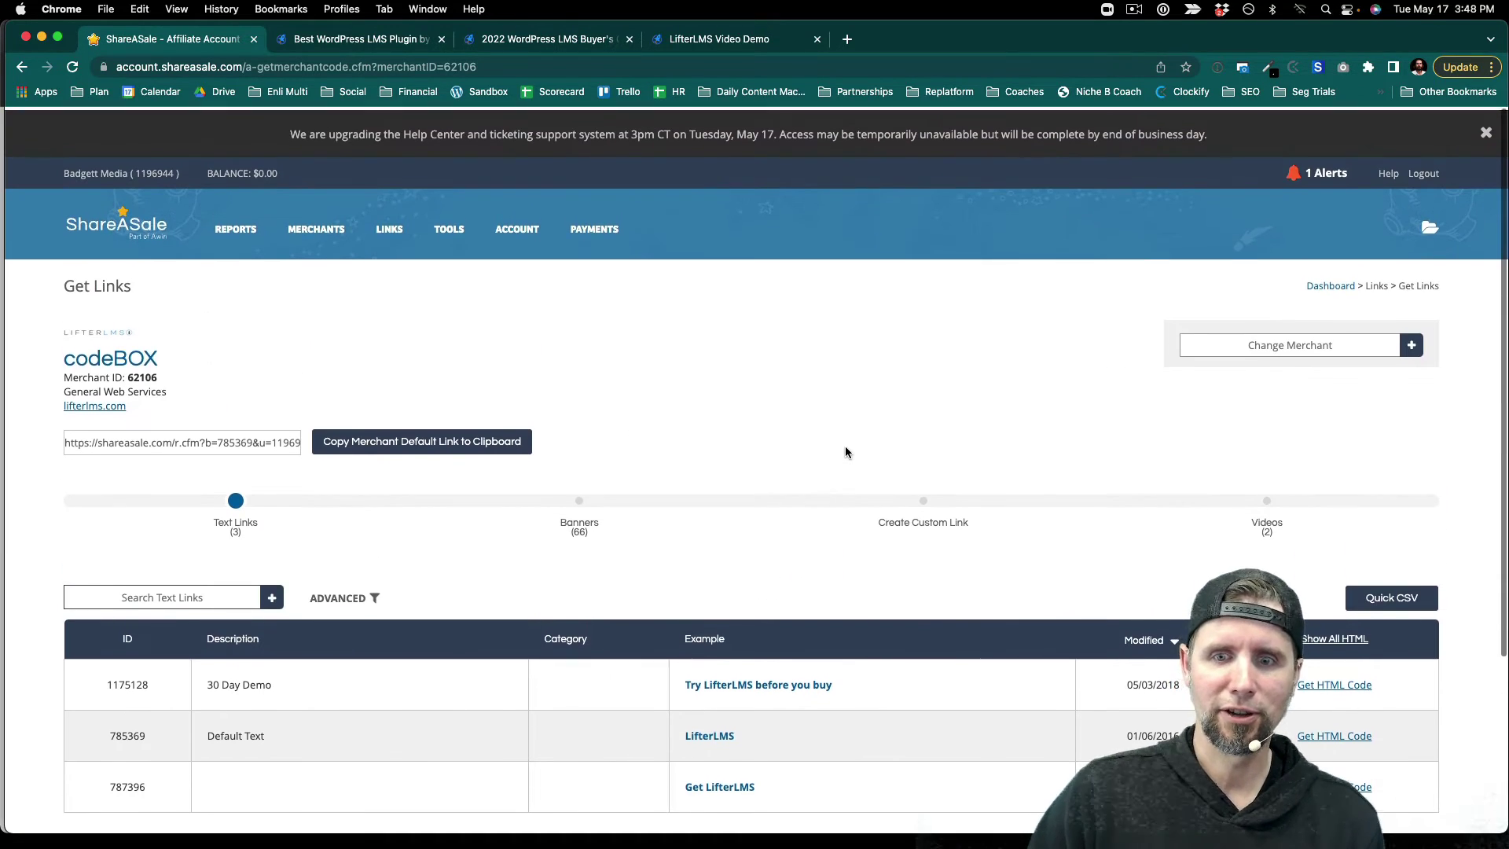
pyautogui.click(924, 502)
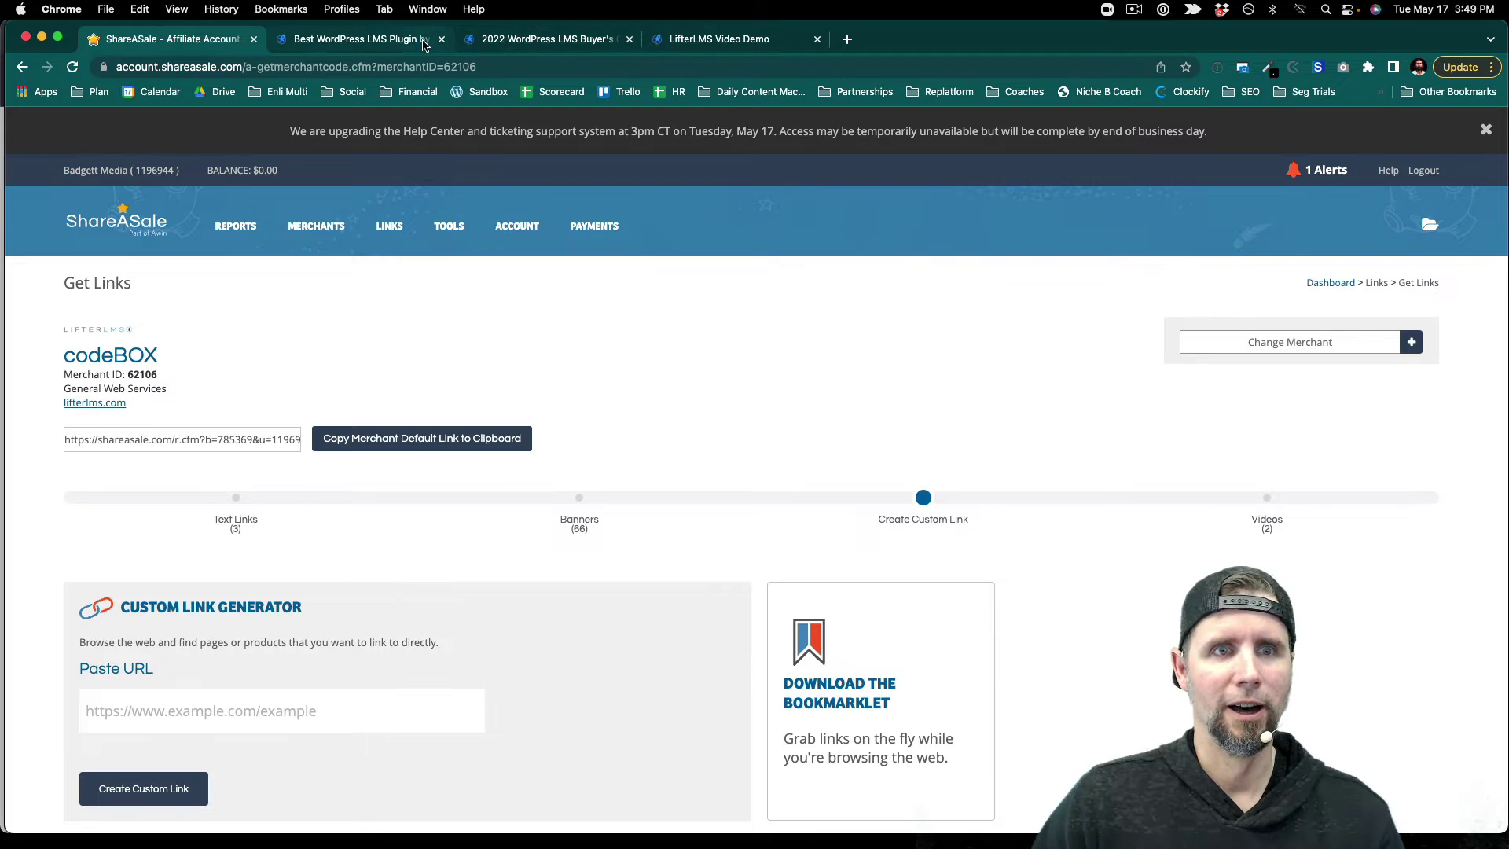
# Select the lifterlms.com/video-demo/ address in the Video Demo tab and return to ShareASale
pyautogui.click(417, 43)
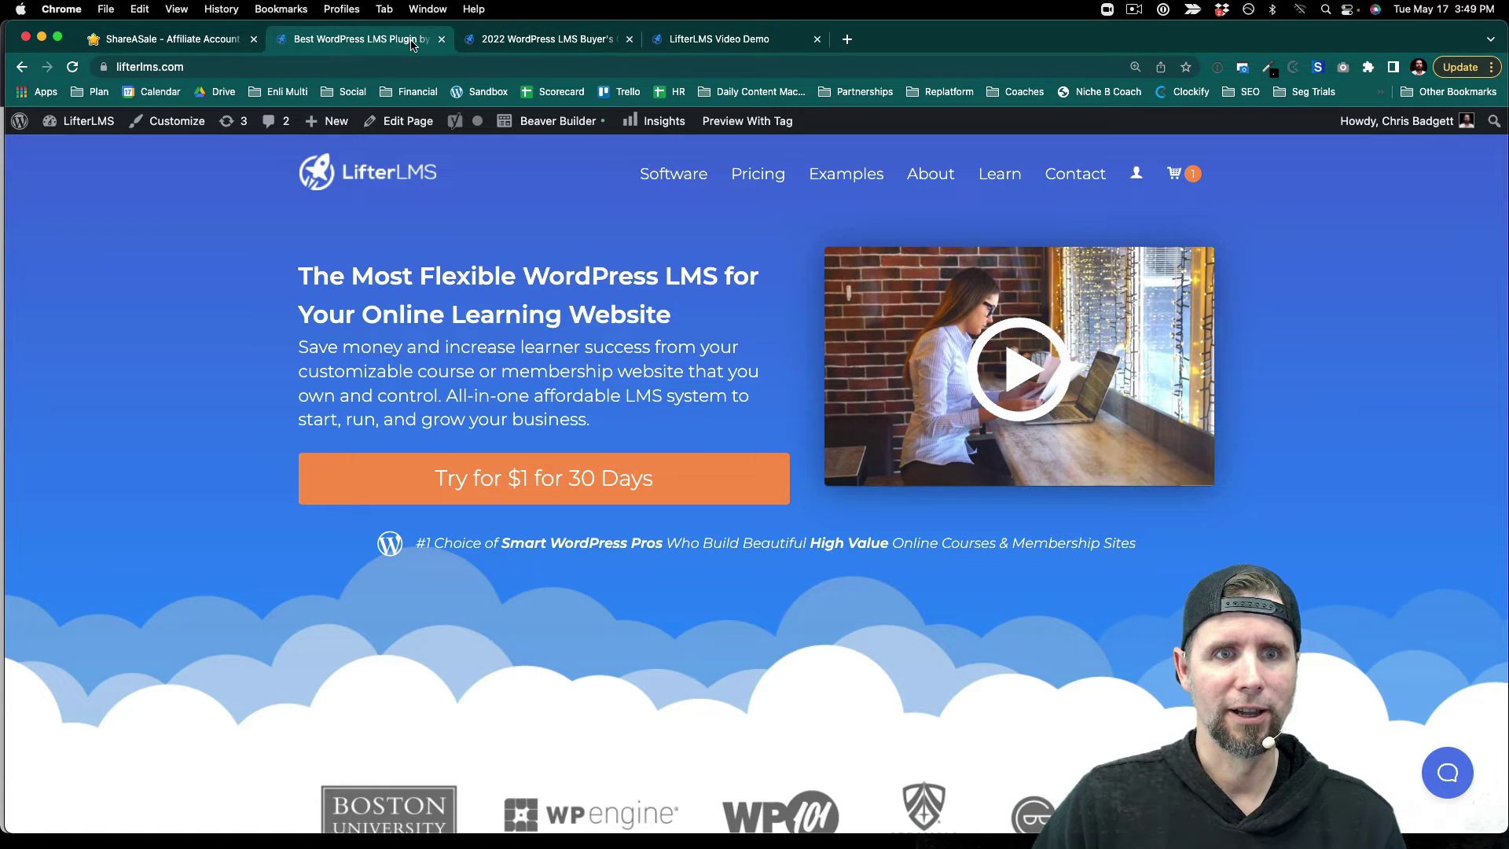
pyautogui.click(679, 39)
pyautogui.click(307, 66)
pyautogui.moveTo(306, 66); pyautogui.dragTo(97, 56)
pyautogui.press('super+c')
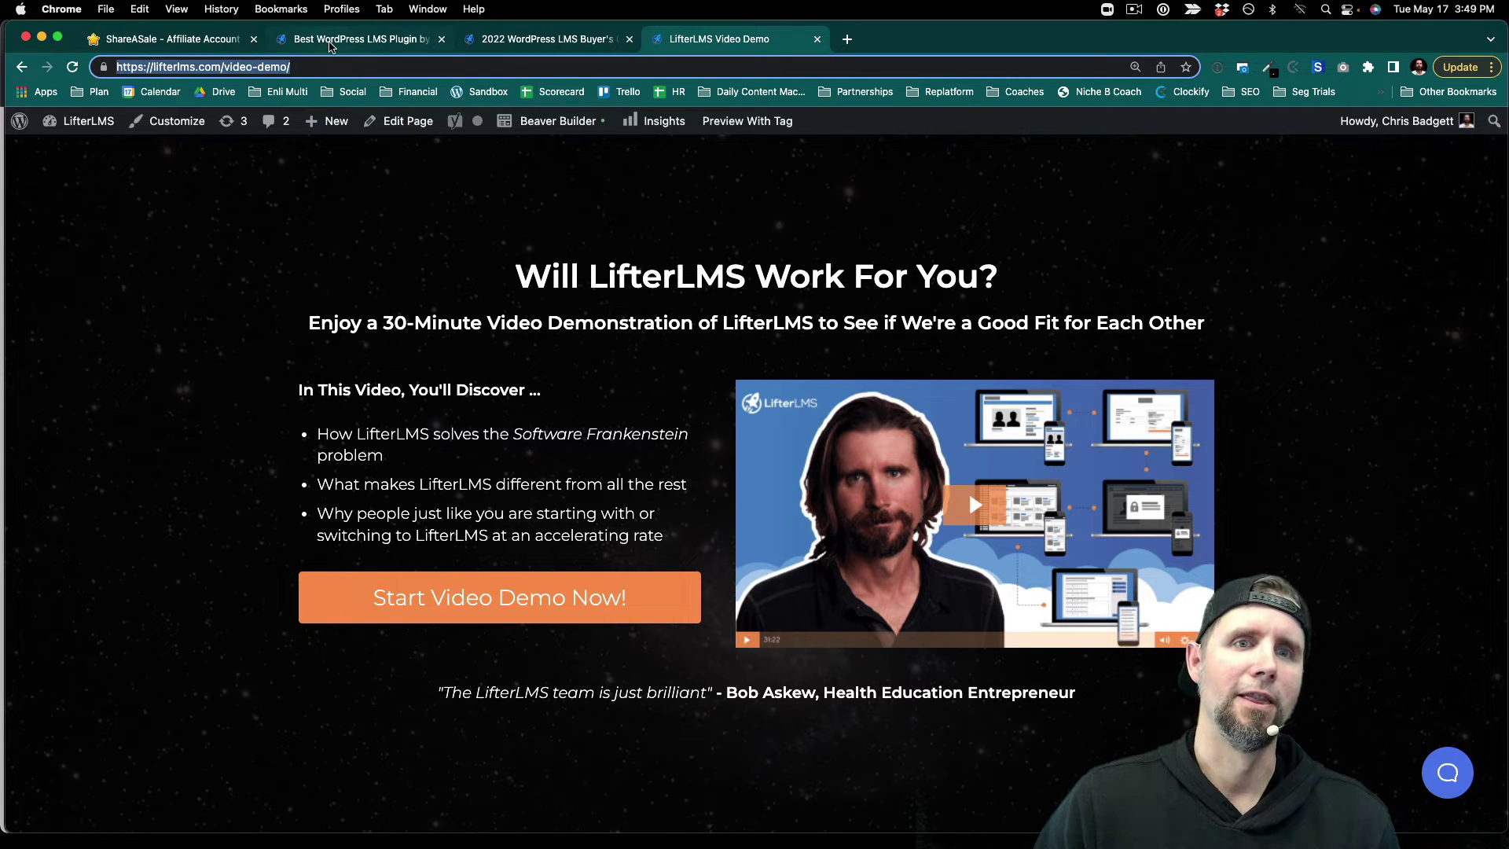
pyautogui.click(211, 41)
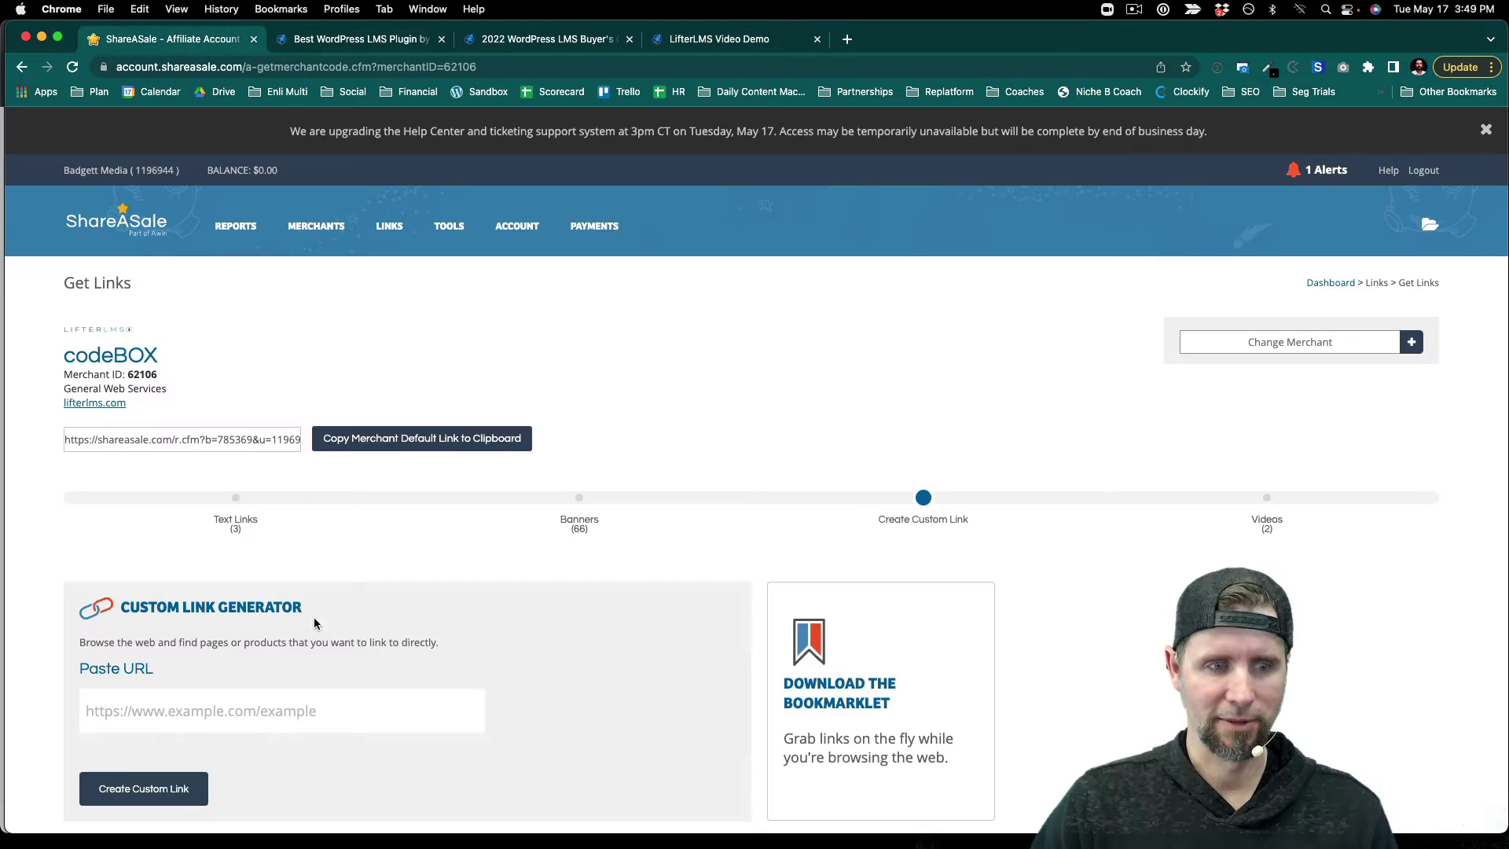
# Paste lifterlms.com/video-demo/ into Paste URL, generate the codeBOX custom link, and select it
pyautogui.click(180, 712)
pyautogui.press('super+v')
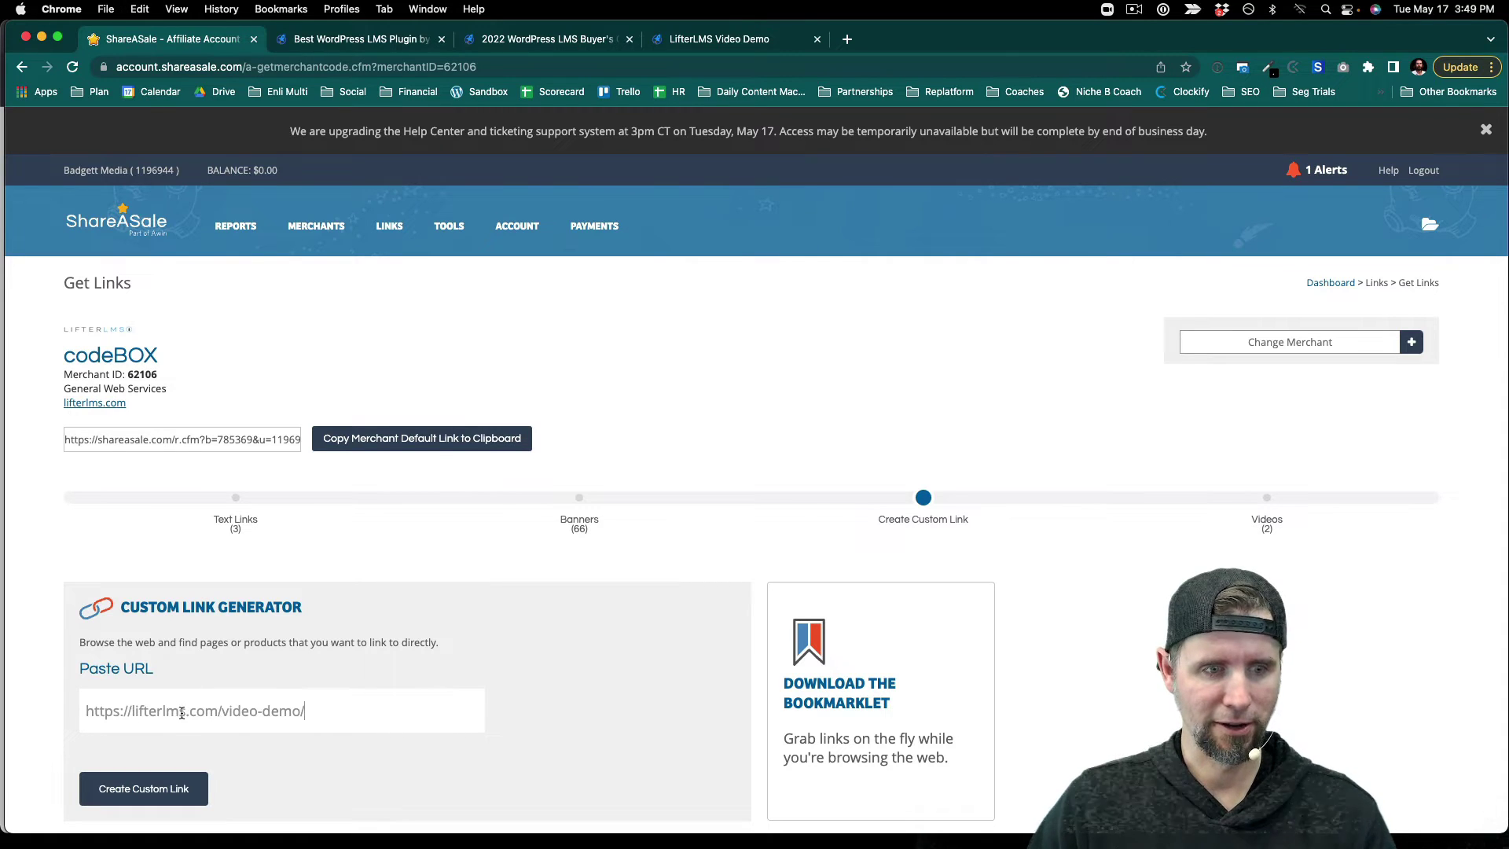
pyautogui.scroll(-2, 498, 690)
pyautogui.click(180, 712)
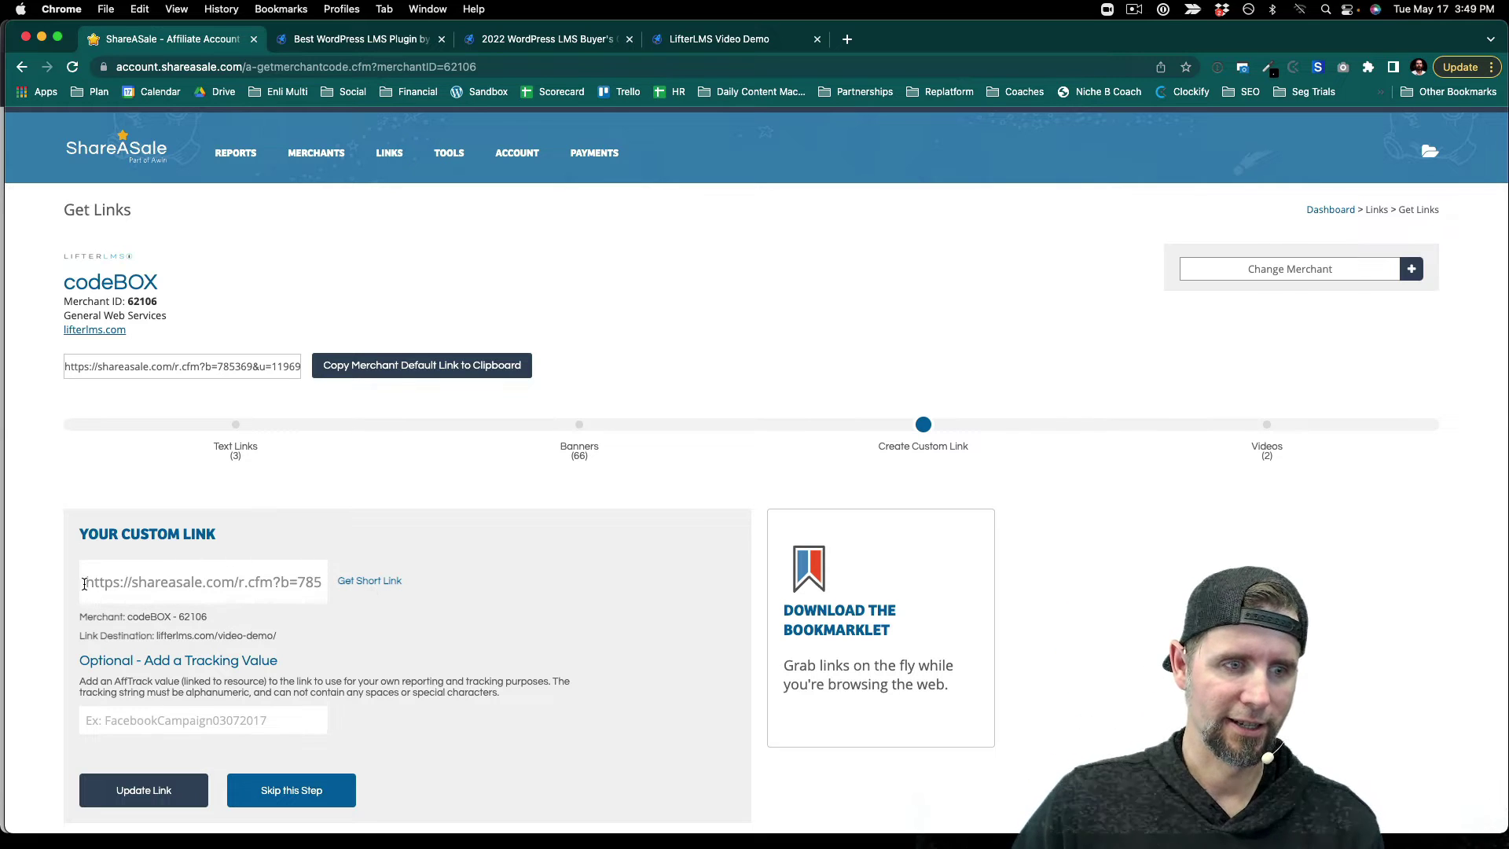
pyautogui.click(85, 583)
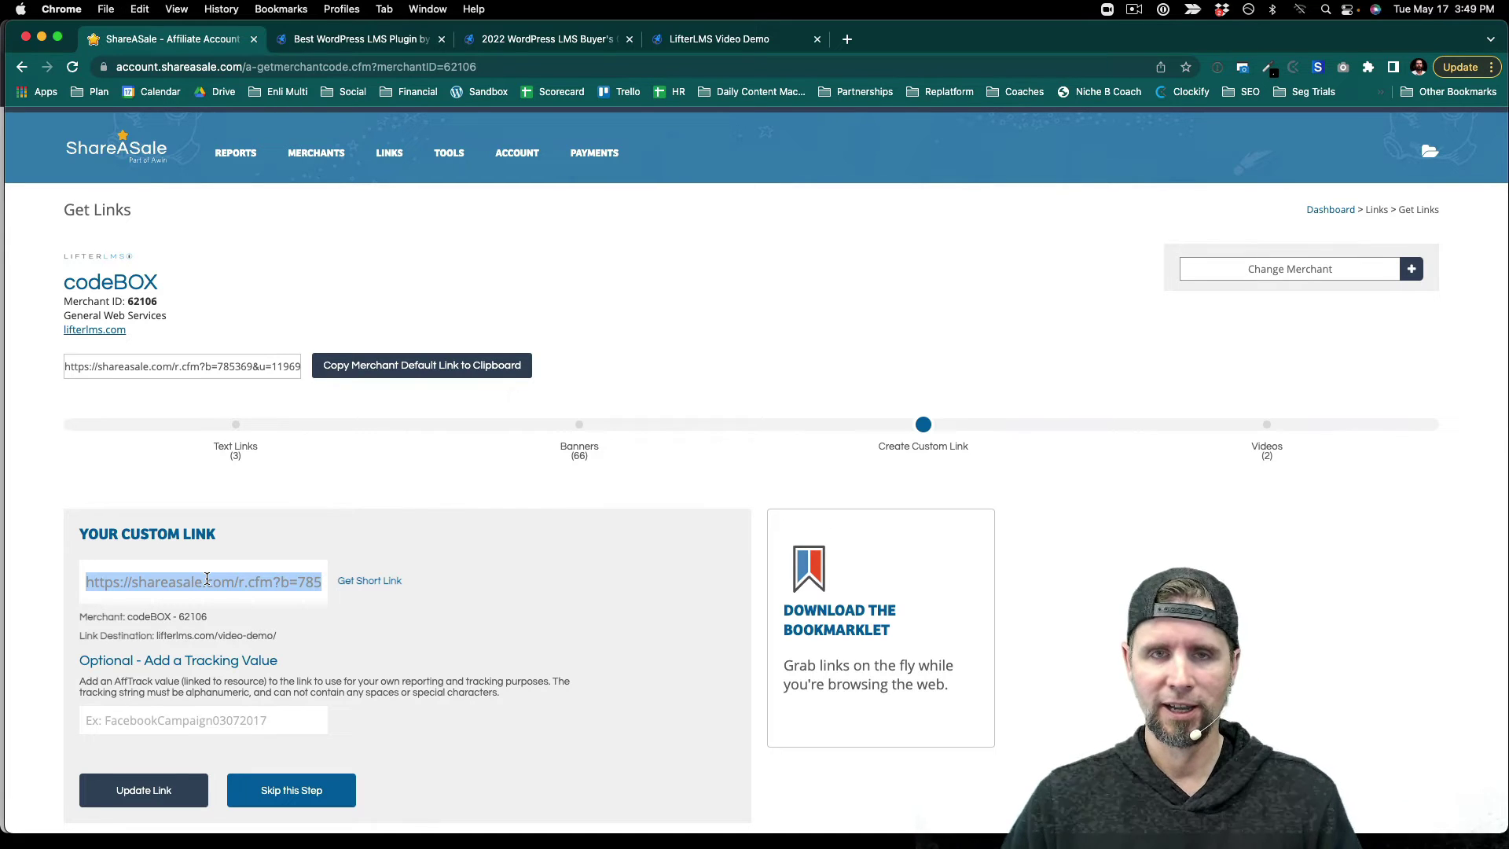
# Load the affiliate link in a new incognito window and accept the cookie banner
pyautogui.click(114, 8)
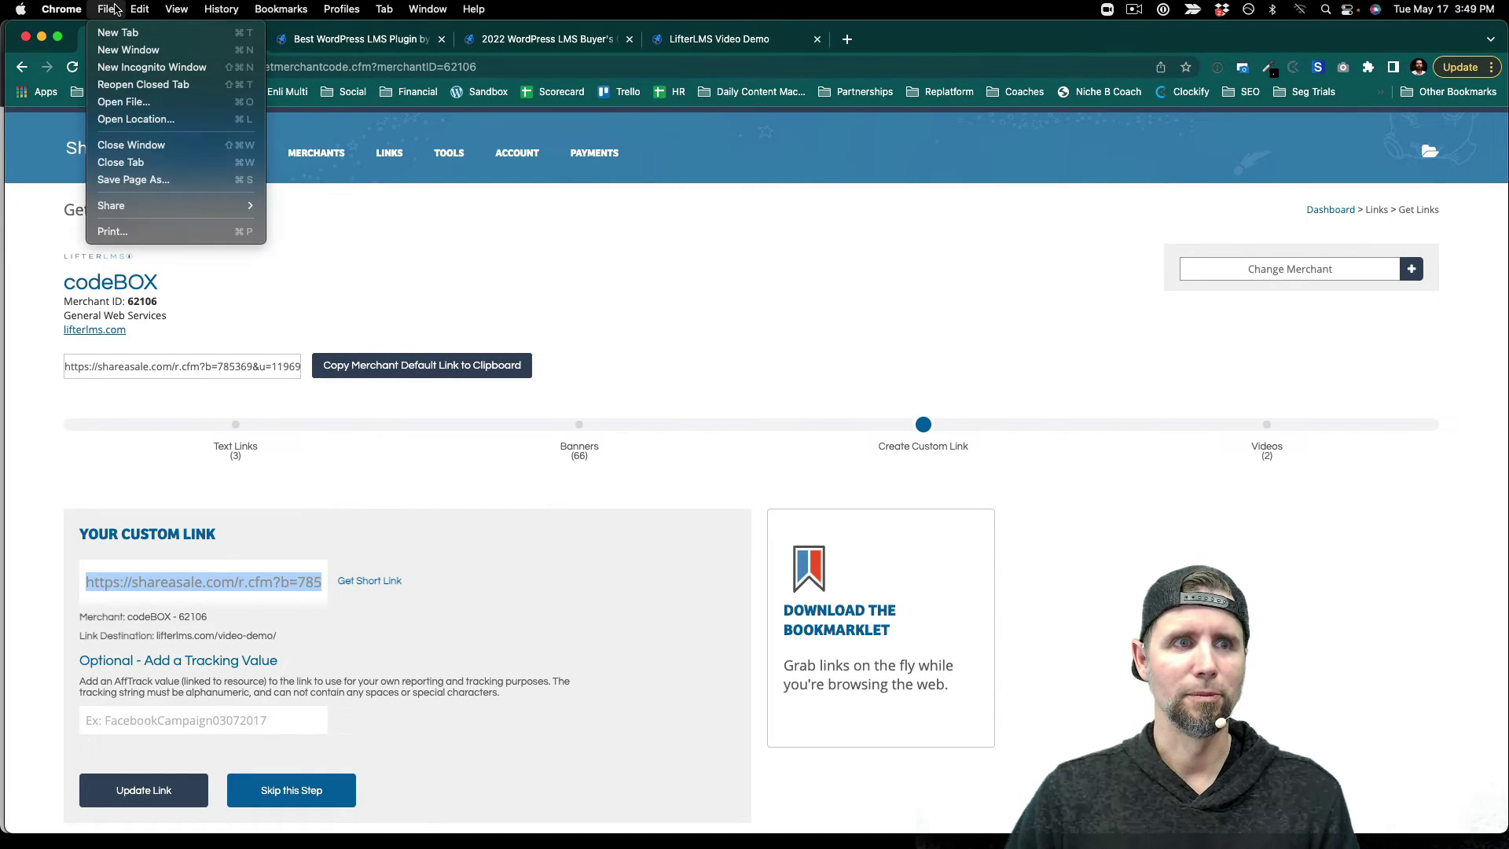
pyautogui.click(135, 67)
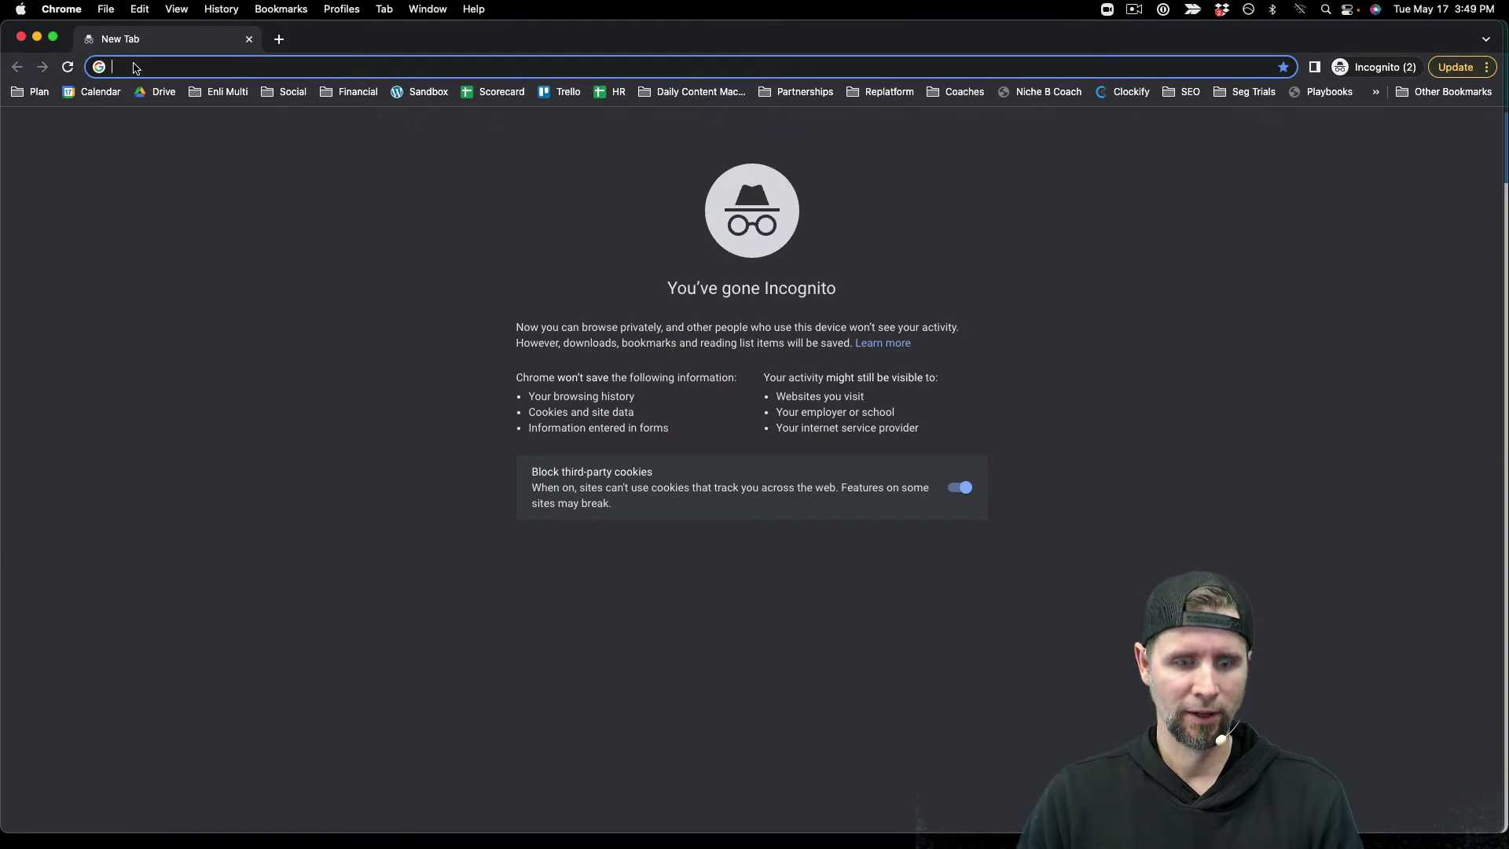
pyautogui.write('https://shareasale.com/r.cfm?b=785369&u=1196944&m=62106&urllink=lifterlms%2Ecom%2Fvideo%2Ddemo%2F&afftrack=')
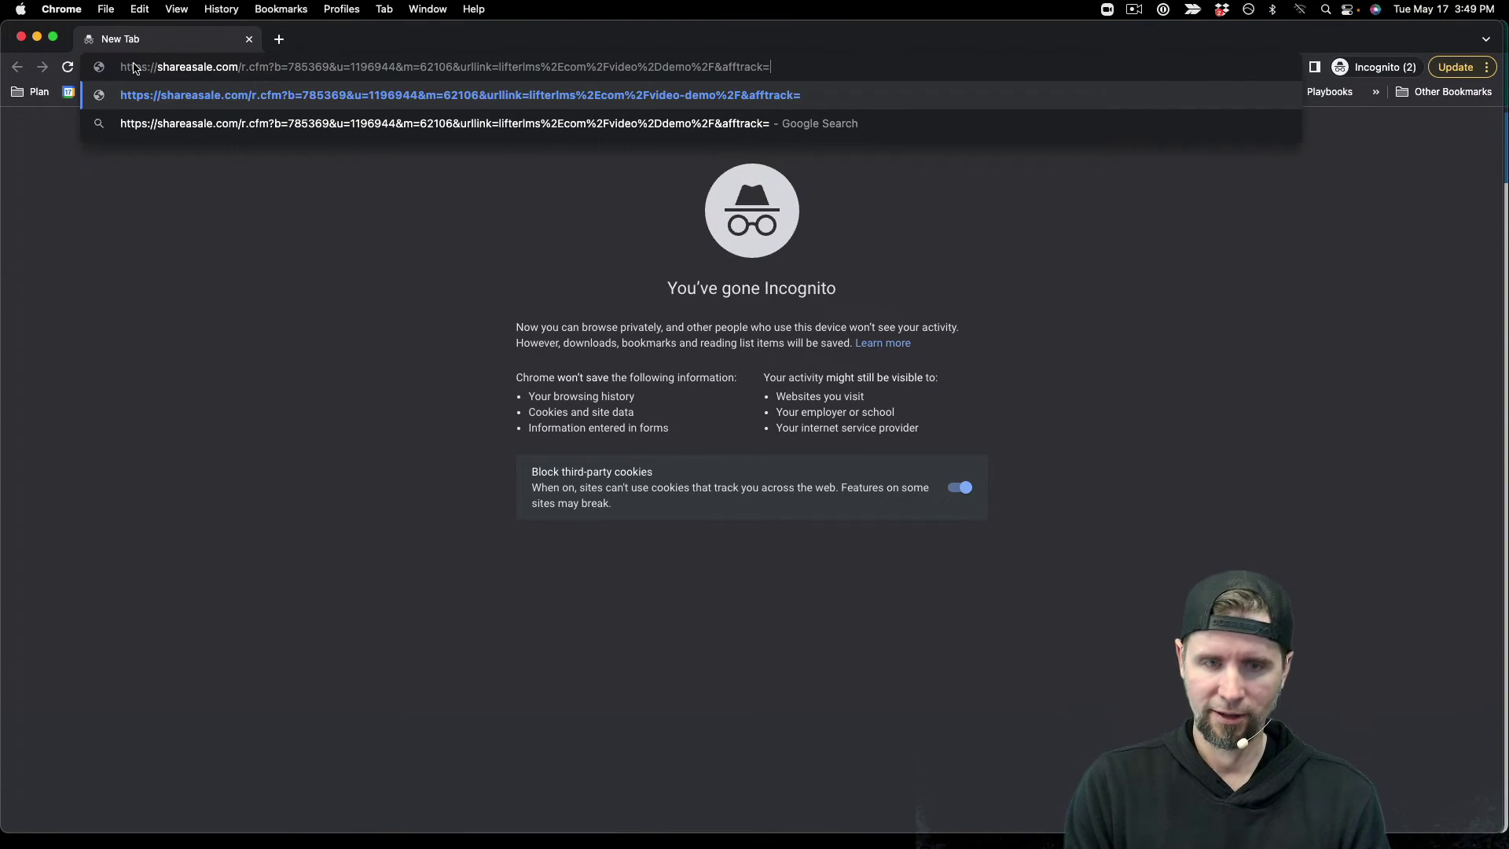
pyautogui.press('Return')
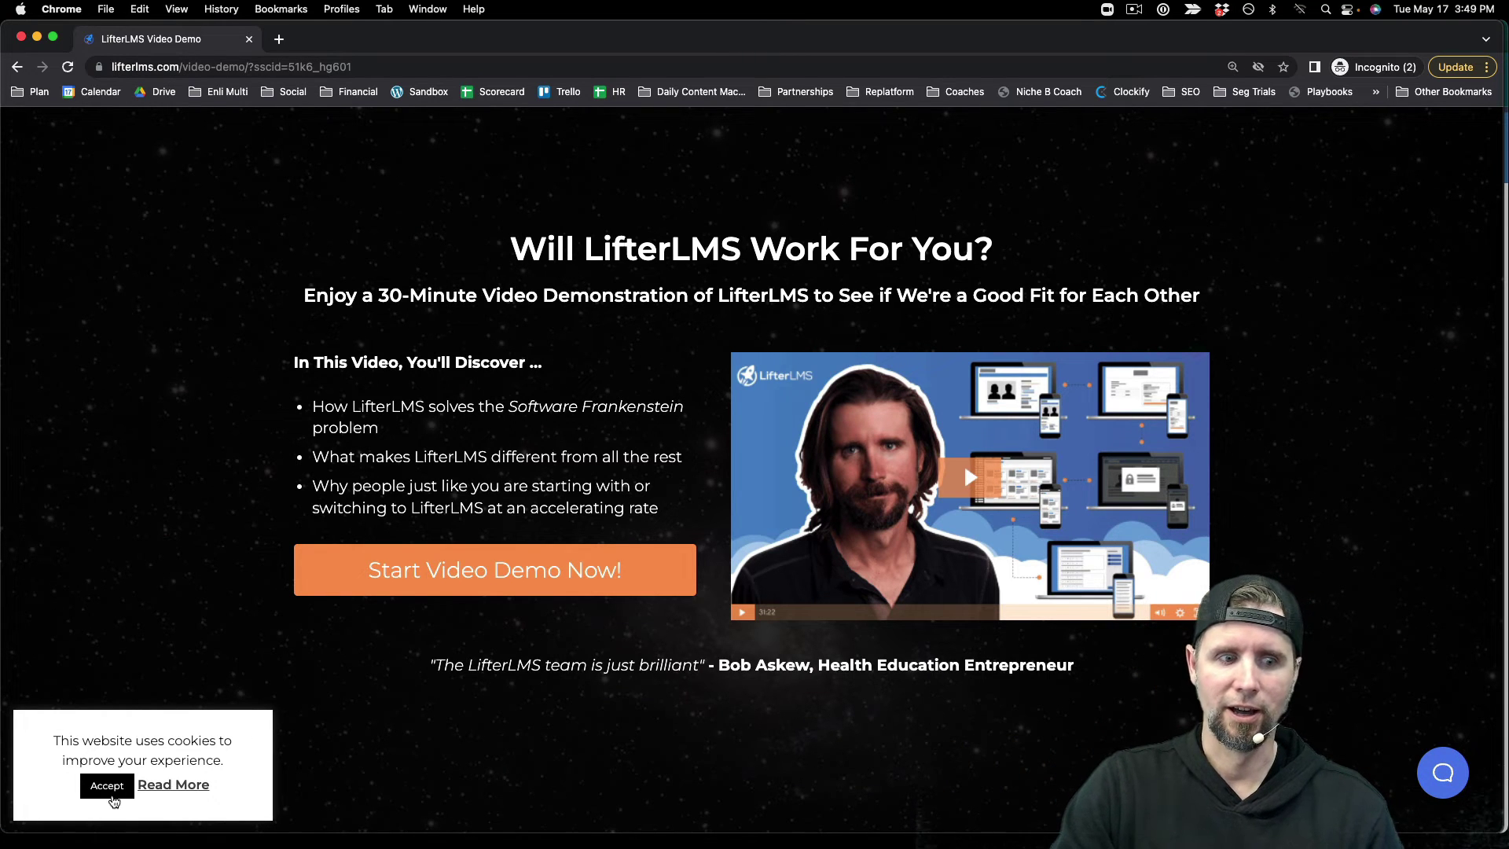
pyautogui.click(110, 789)
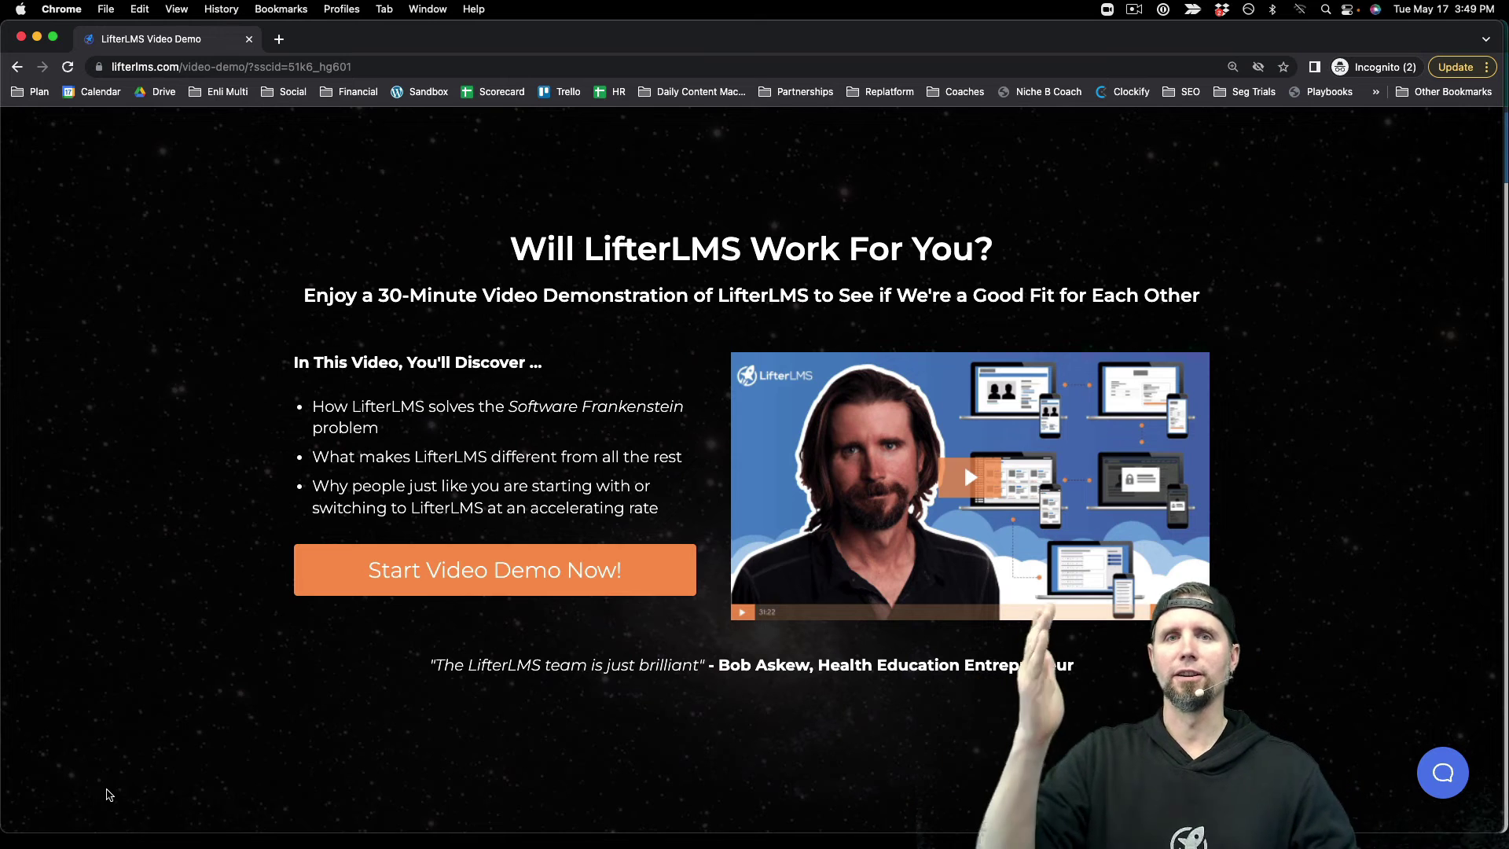